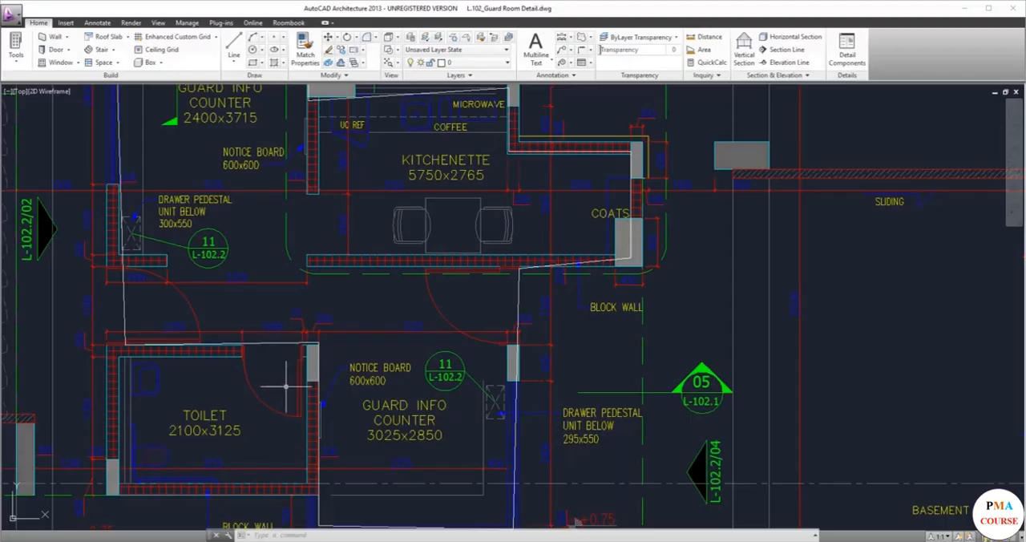
# Switch from the guard room drawing in AutoCAD to the Guard Room project's activities in Primavera P6.
pyautogui.scroll(3, 275, 421)
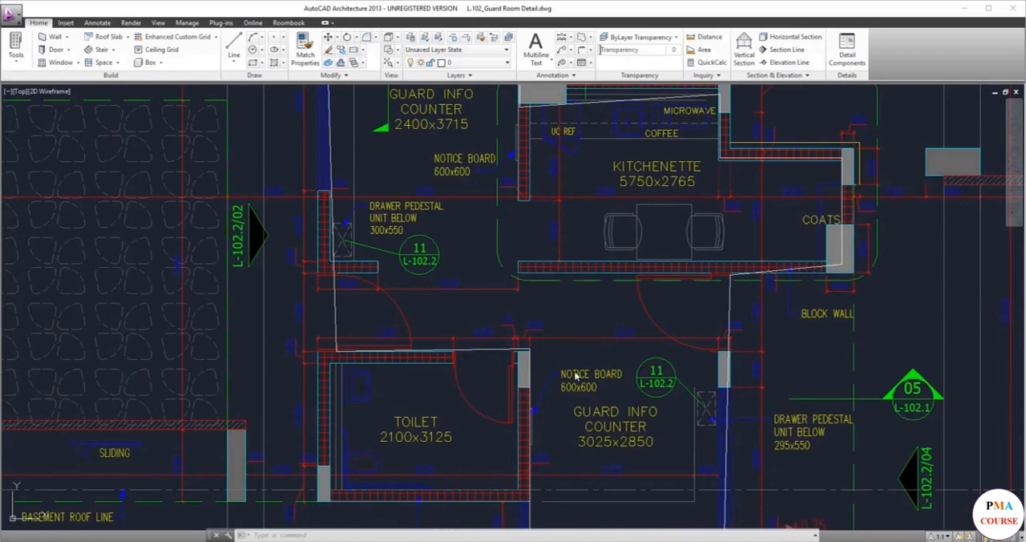
pyautogui.hotkey('alt', 'Tab')
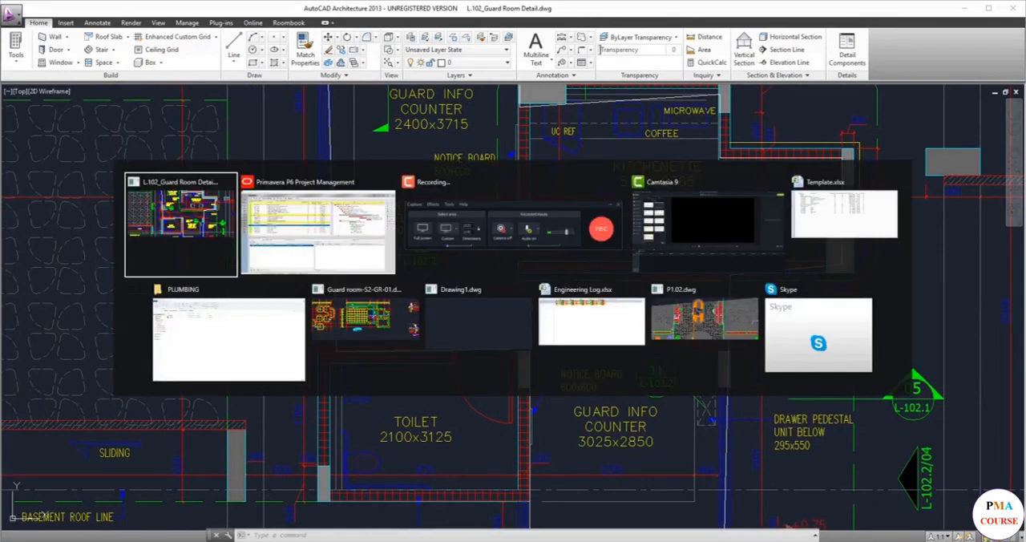
pyautogui.hotkey('alt', 'Tab')
pyautogui.hotkey('alt', 'Tab')
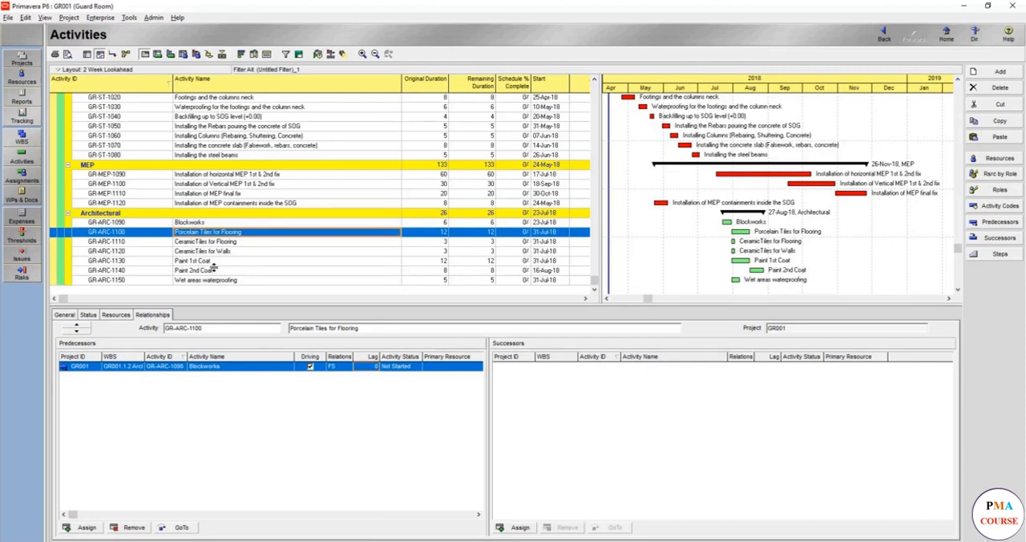
# Link Wet areas waterproofing as a predecessor of CeramicTiles for Flooring.
pyautogui.click(220, 282)
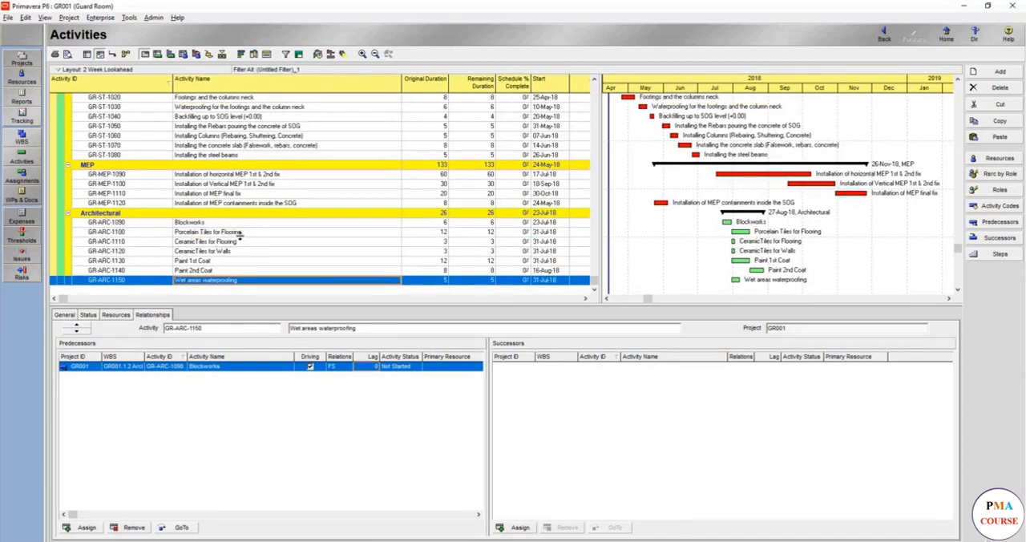
pyautogui.keyDown('ctrl'); pyautogui.click(243, 240); pyautogui.keyUp('ctrl')
pyautogui.rightClick(244, 242)
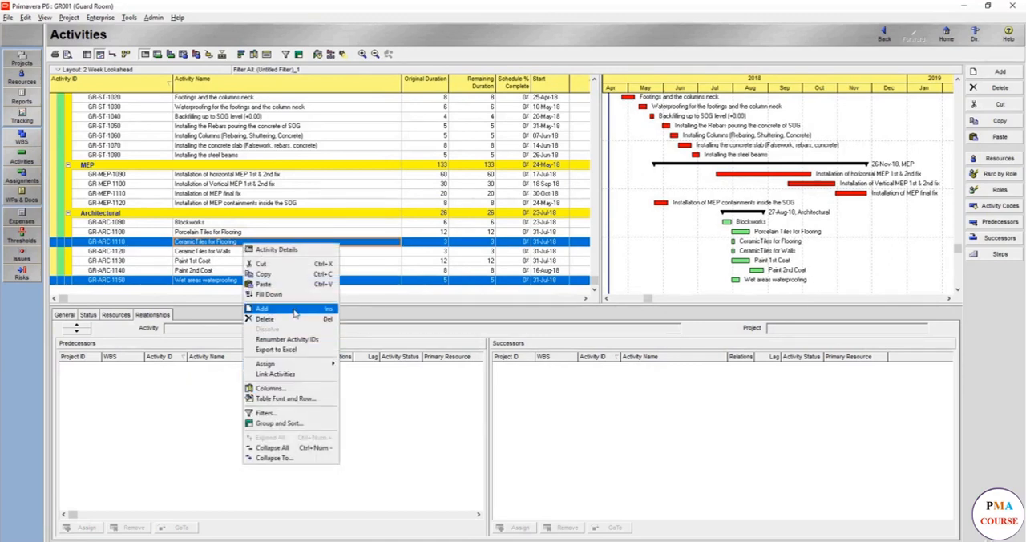
pyautogui.click(293, 373)
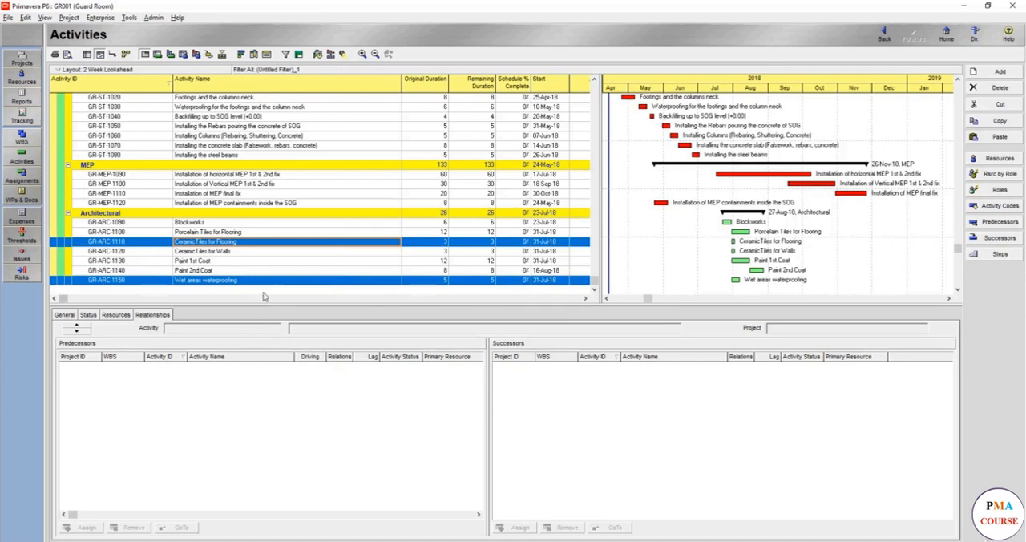
# Link CeramicTiles for Flooring as a predecessor of CeramicTiles for Walls and check the wall tiling's relationships.
pyautogui.click(258, 251)
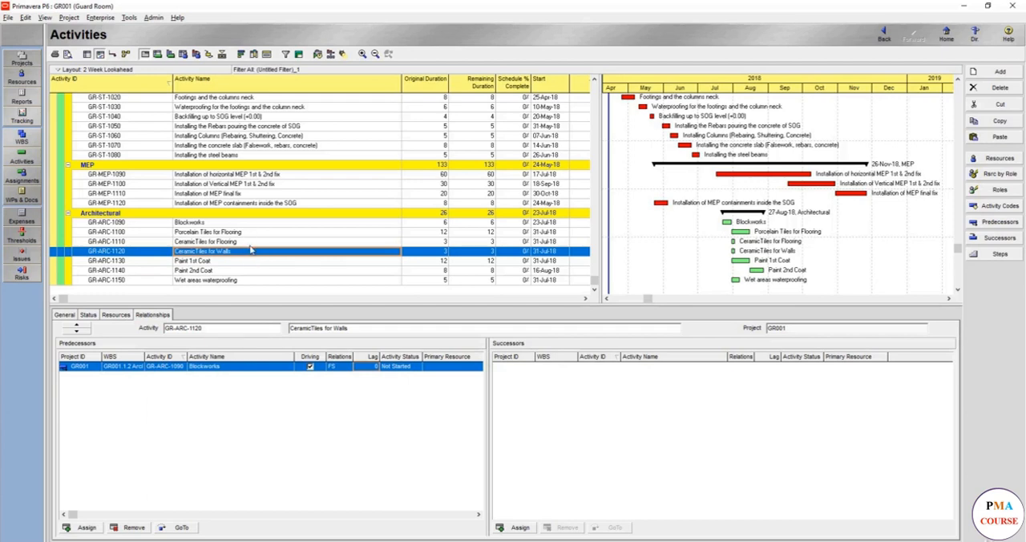
pyautogui.click(251, 245)
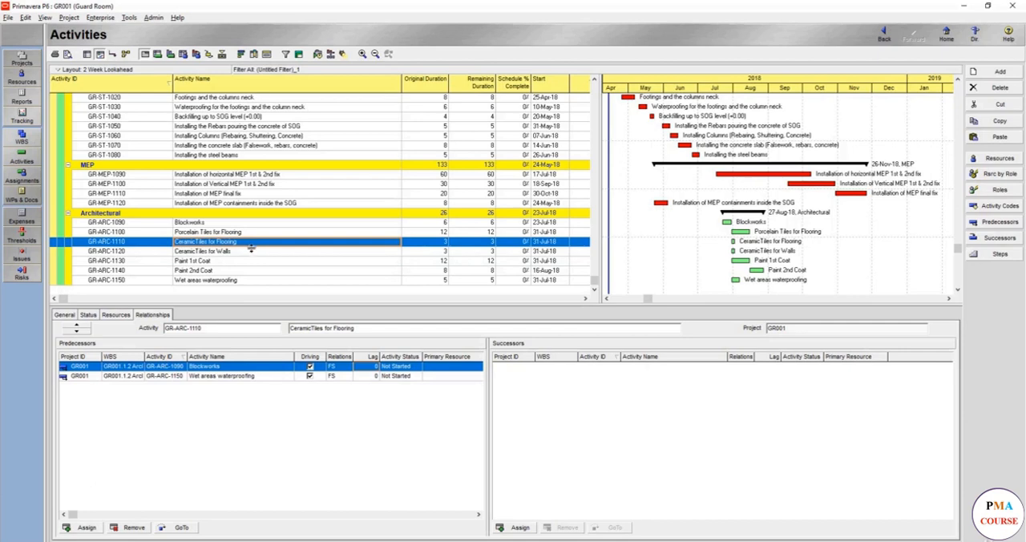
pyautogui.click(221, 255)
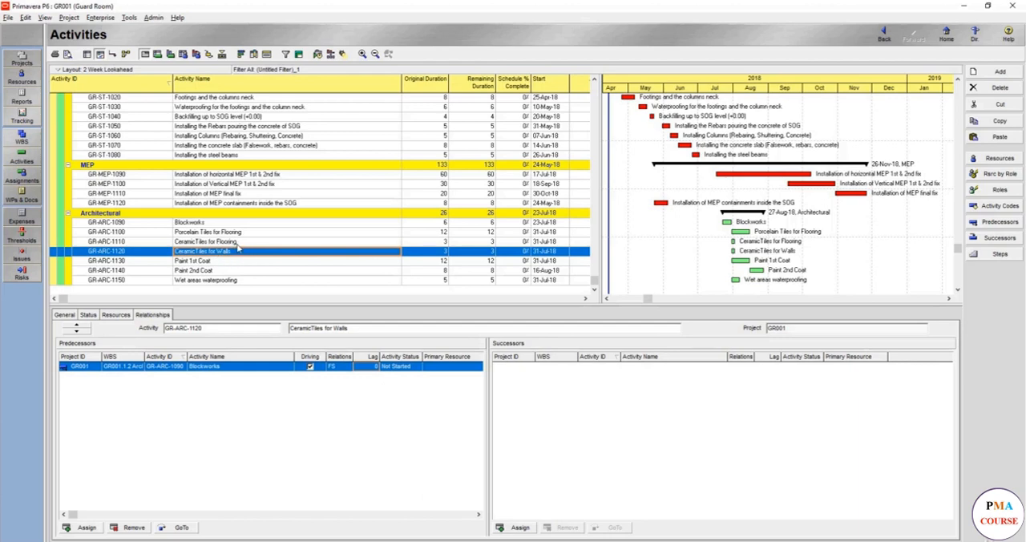
pyautogui.click(236, 242)
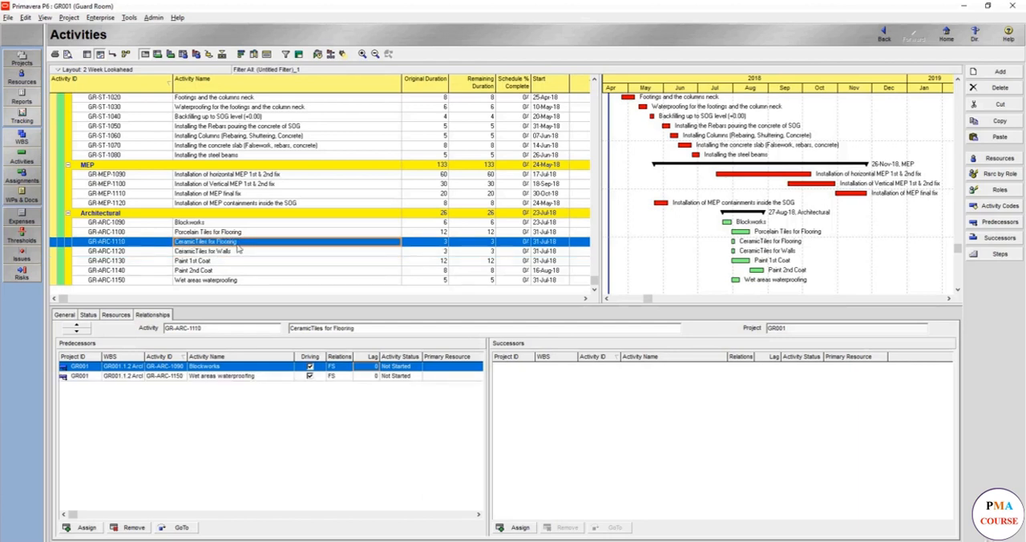
pyautogui.keyDown('shift'); pyautogui.click(237, 250); pyautogui.keyUp('shift')
pyautogui.rightClick(241, 252)
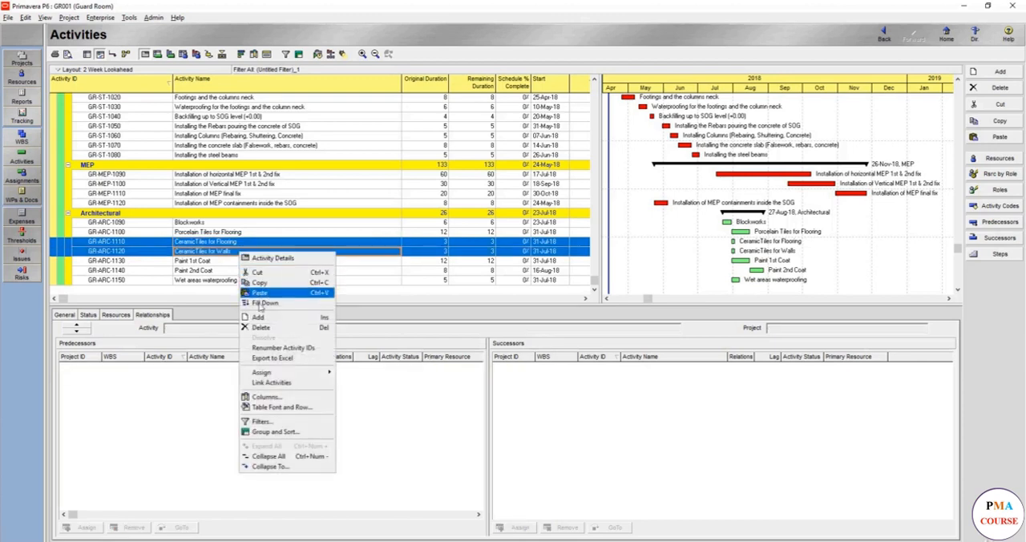
pyautogui.click(271, 383)
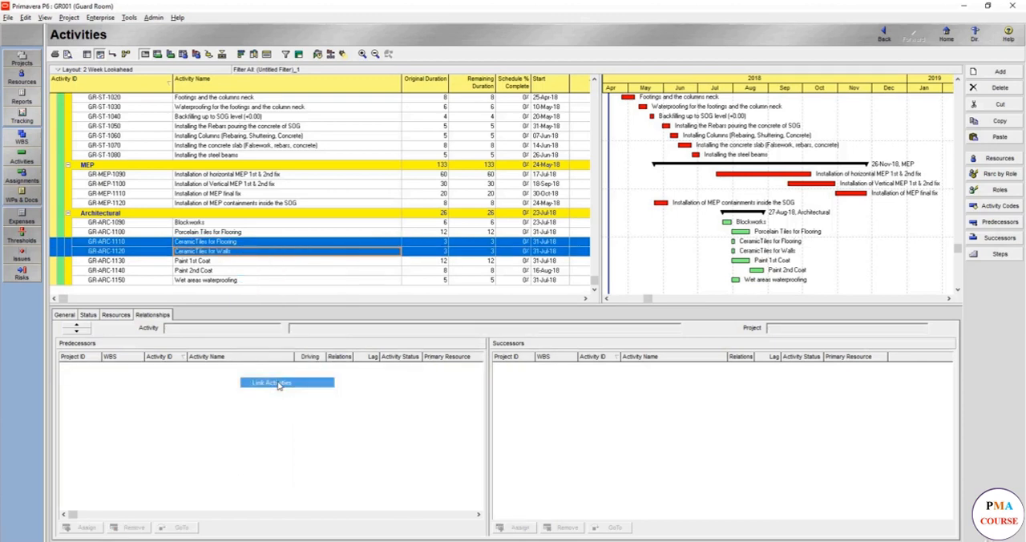
pyautogui.click(258, 253)
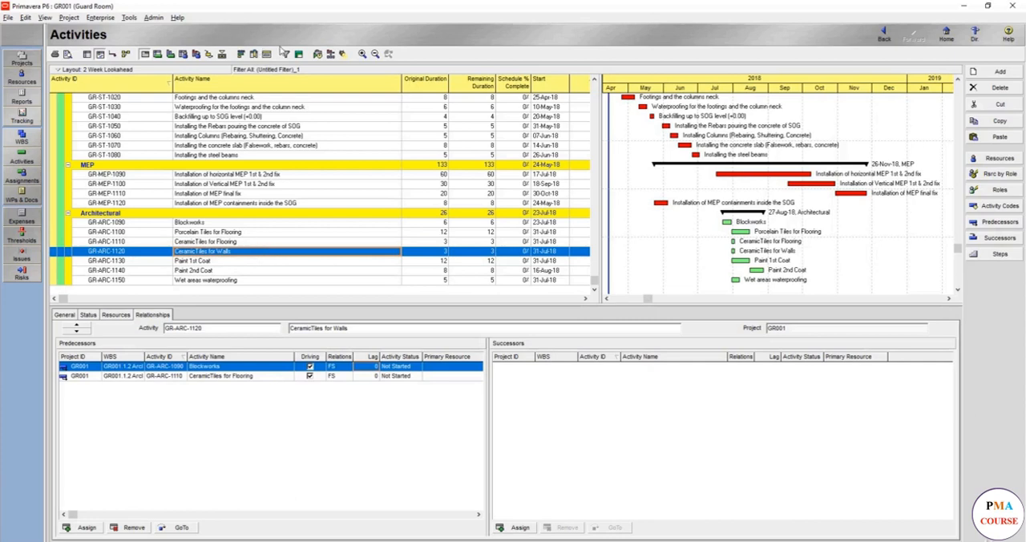
# Reschedule the project with the ceramic tiling links and sort the activities by start date.
pyautogui.click(318, 54)
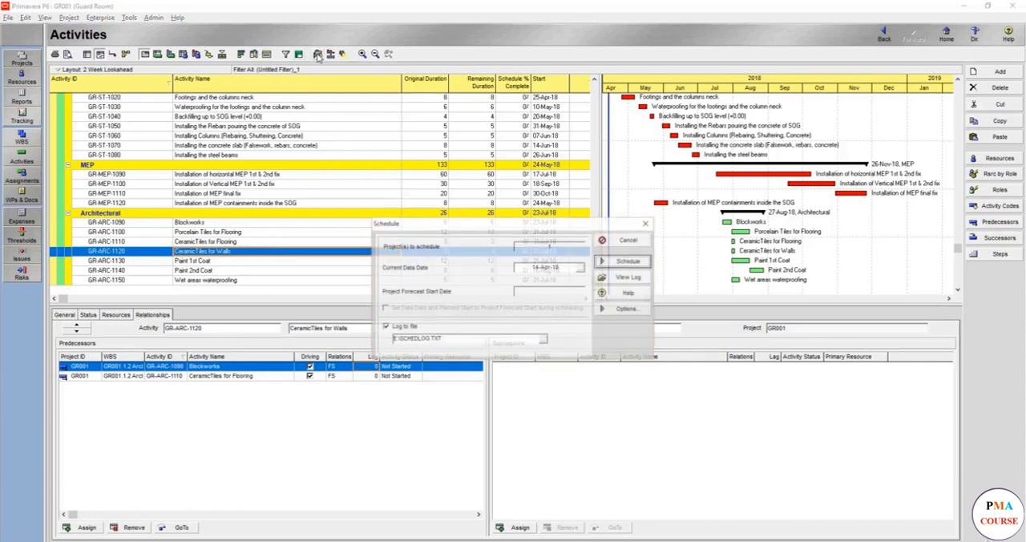
pyautogui.click(619, 262)
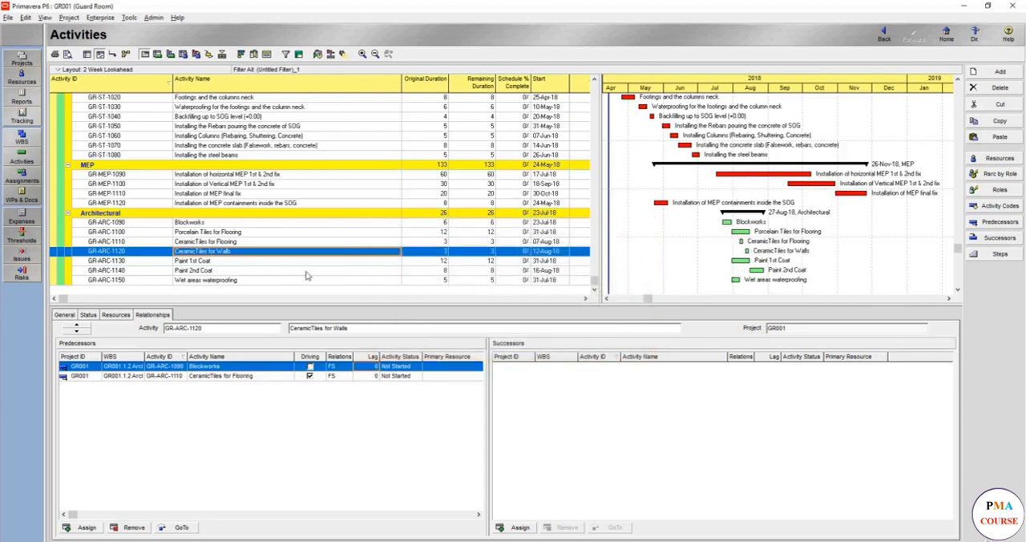
pyautogui.click(439, 90)
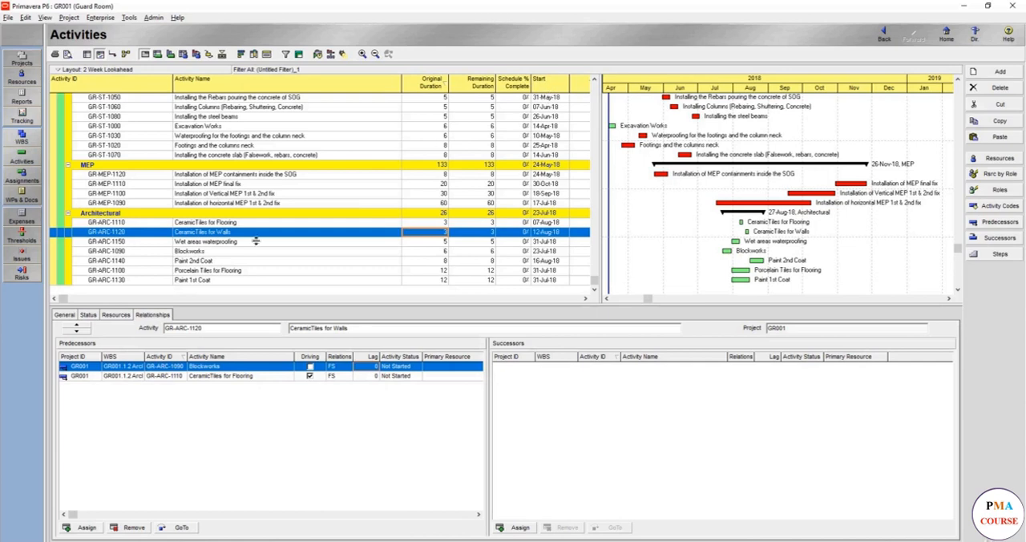
pyautogui.click(550, 88)
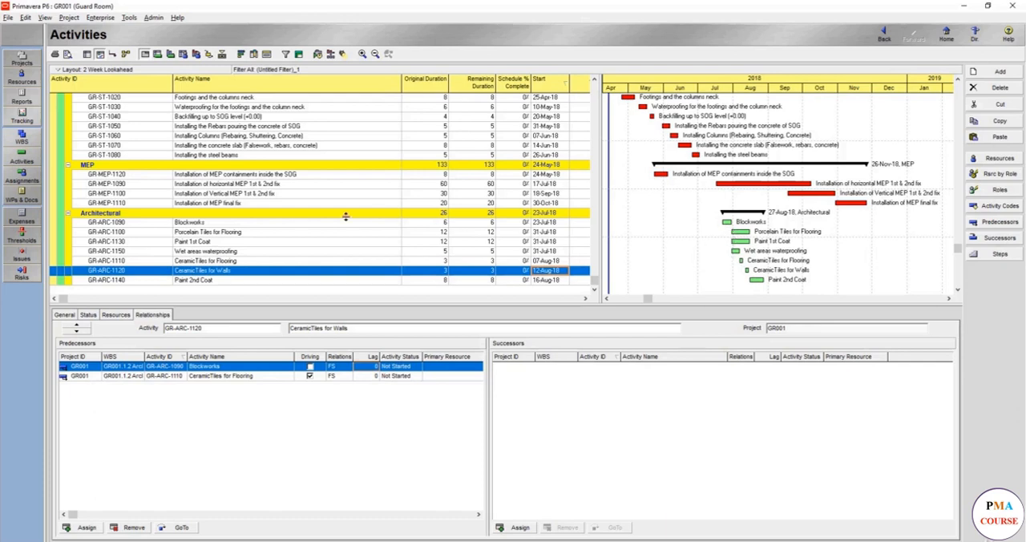
# Link Paint 1st Coat as a predecessor of Porcelain Tiles for Flooring.
pyautogui.click(209, 243)
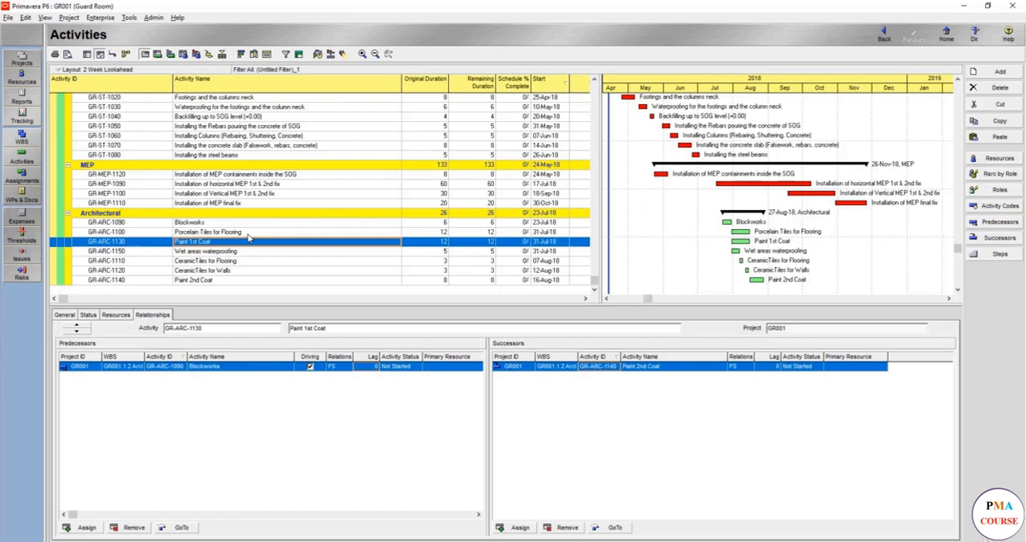
pyautogui.keyDown('ctrl'); pyautogui.click(248, 233); pyautogui.keyUp('ctrl')
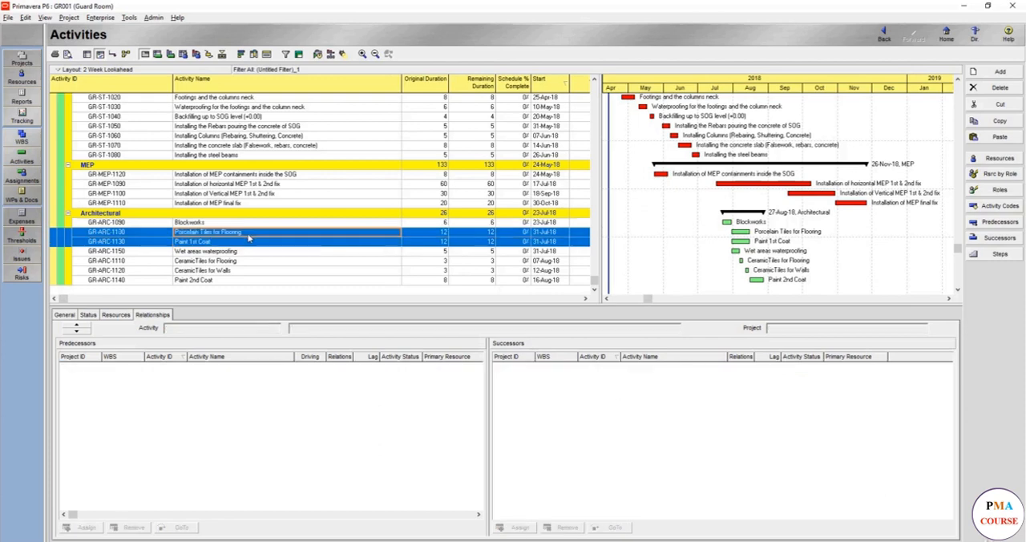
pyautogui.rightClick(249, 234)
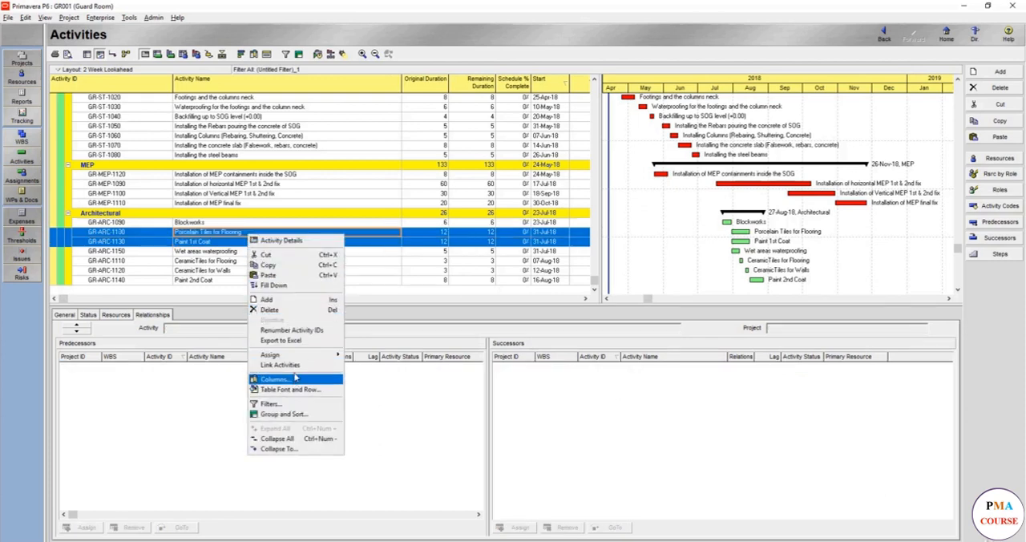
pyautogui.click(292, 366)
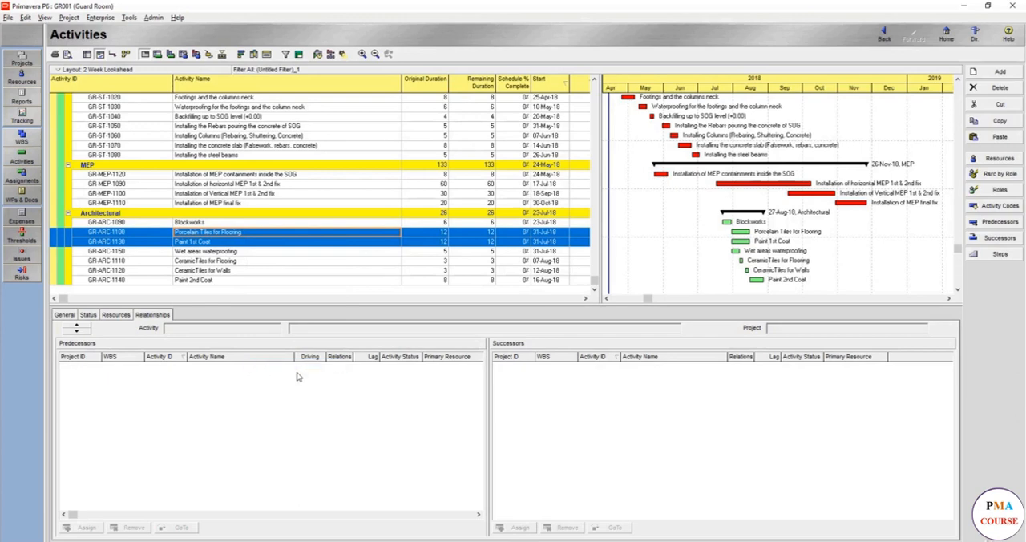
# Reschedule the project to apply the link between the first paint coat and the porcelain tiles.
pyautogui.click(317, 55)
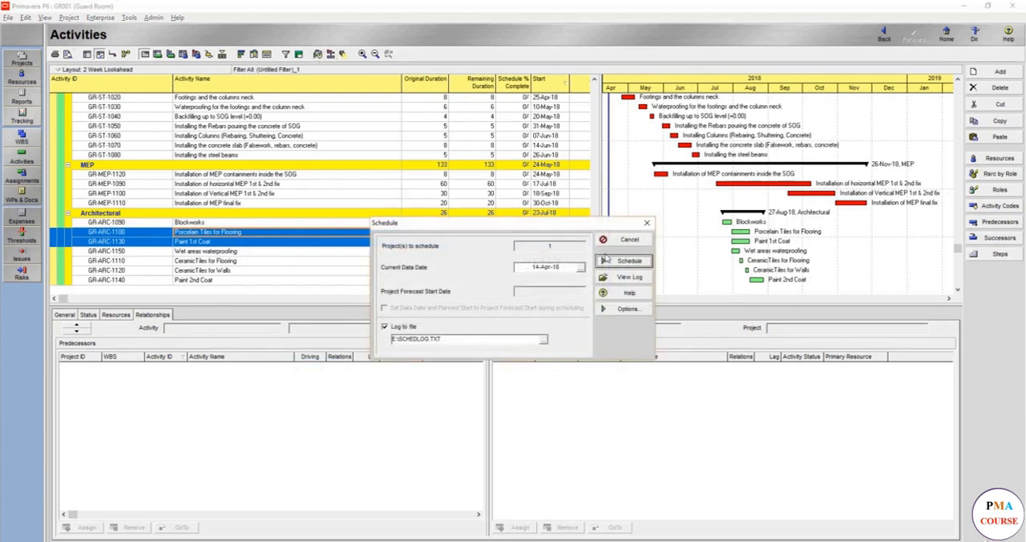
pyautogui.click(629, 261)
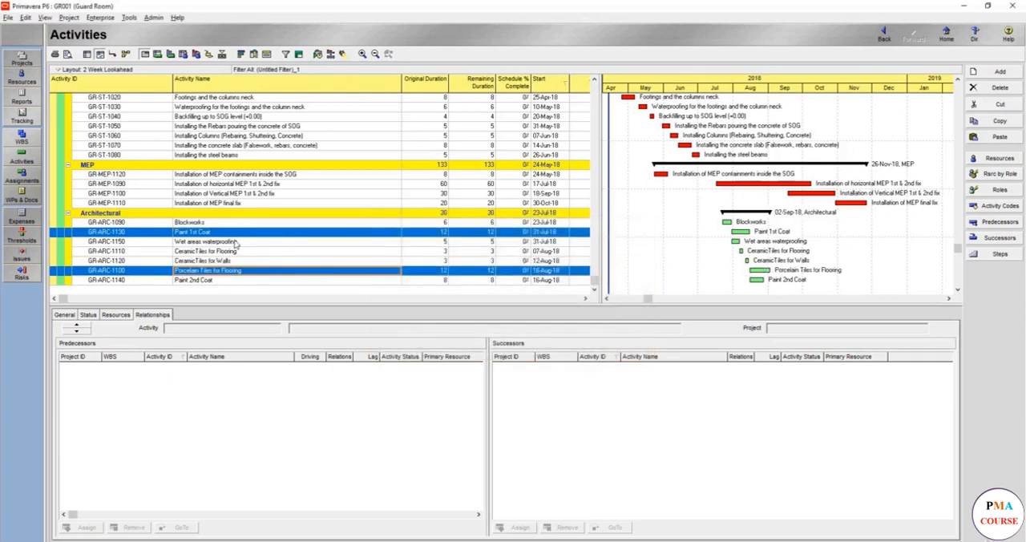
pyautogui.click(319, 54)
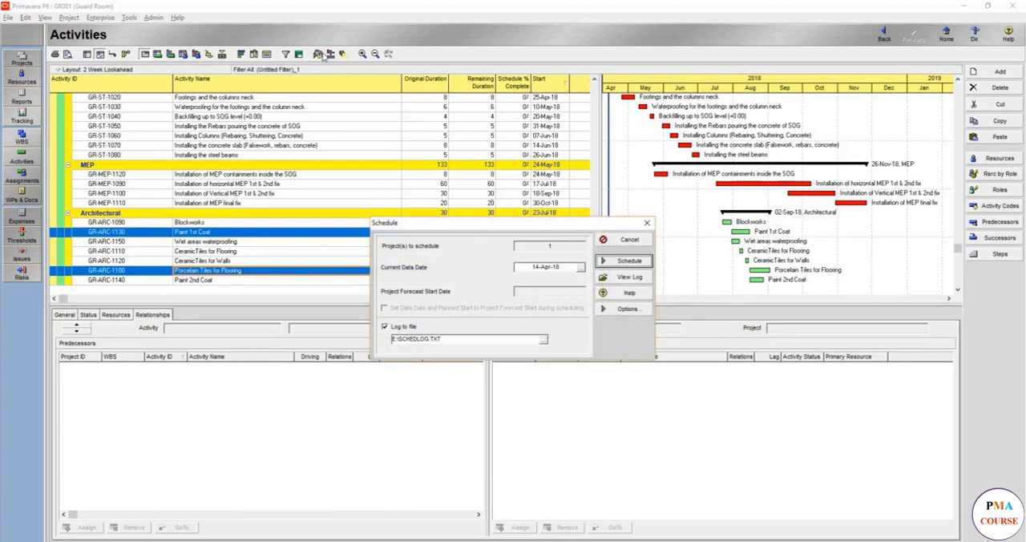
pyautogui.click(613, 263)
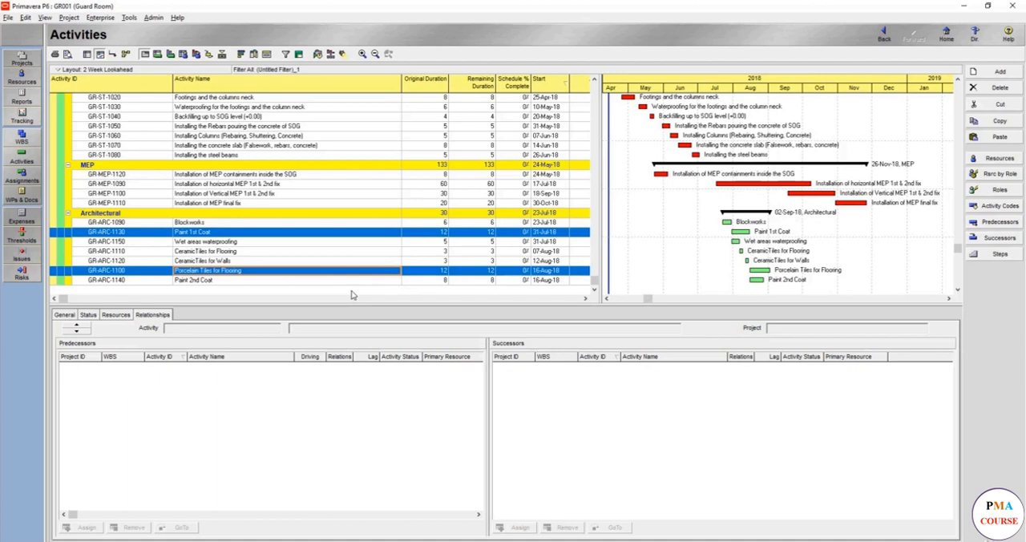
# Link Porcelain Tiles for Flooring as a predecessor of Paint 2nd Coat and check the coat's relationships.
pyautogui.click(186, 242)
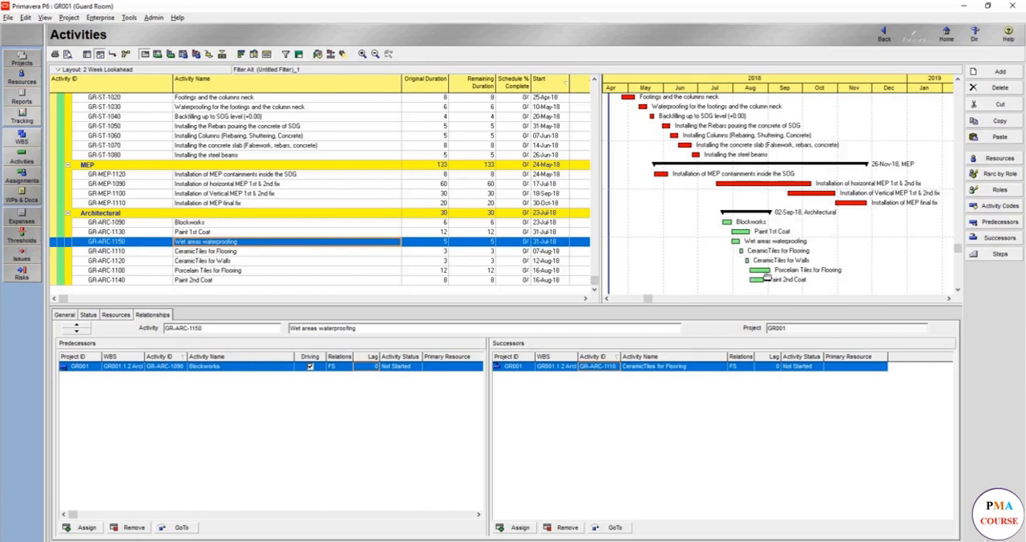
pyautogui.click(253, 280)
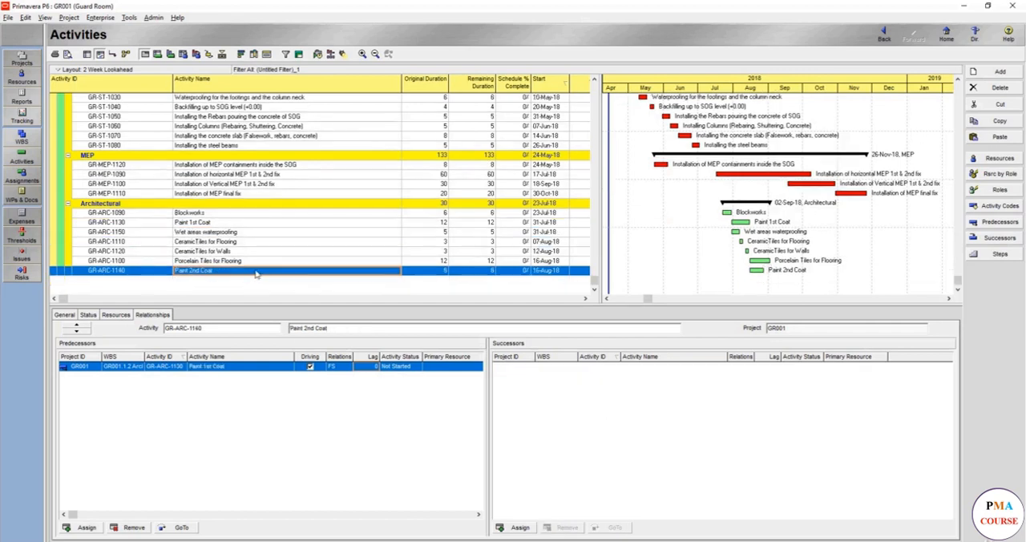
pyautogui.click(233, 262)
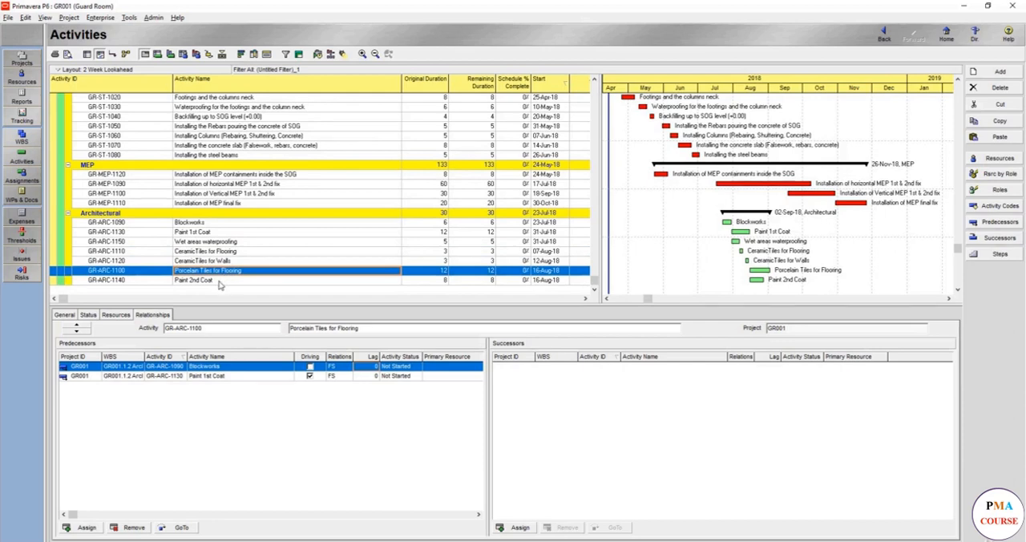
pyautogui.keyDown('ctrl'); pyautogui.click(220, 281); pyautogui.keyUp('ctrl')
pyautogui.rightClick(219, 282)
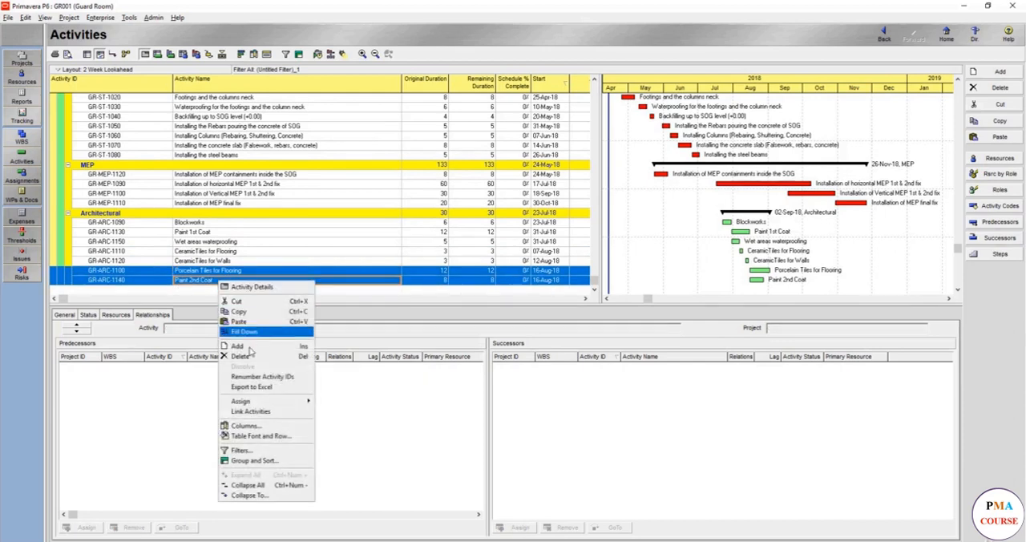
pyautogui.click(267, 413)
pyautogui.click(282, 278)
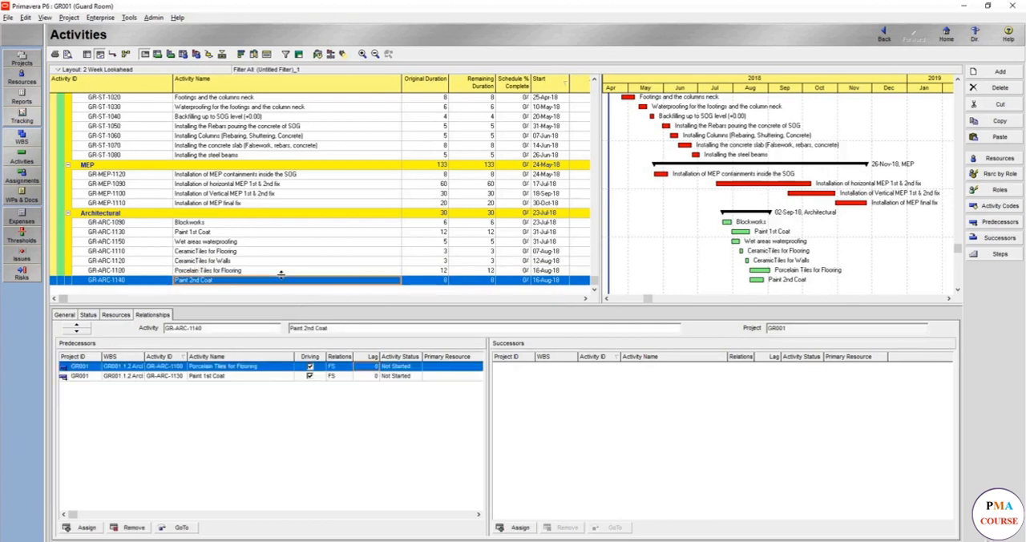
# Rename the activity Paint 2nd Coat to "Paint final Coat".
pyautogui.click(200, 280)
pyautogui.doubleClick(193, 281)
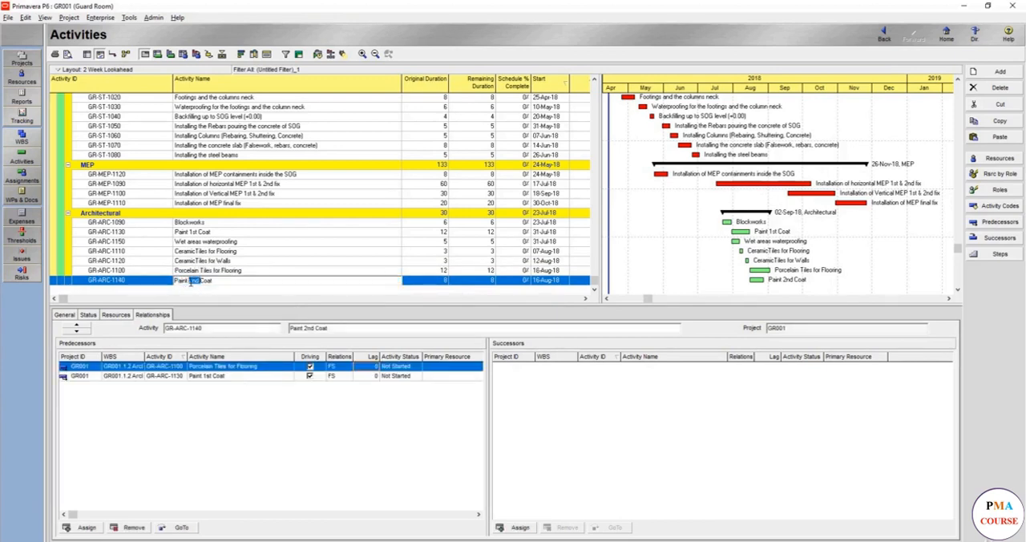
pyautogui.press('BackSpace')
pyautogui.press('BackSpace')
pyautogui.write('3')
pyautogui.write('inal')
pyautogui.press('Return')
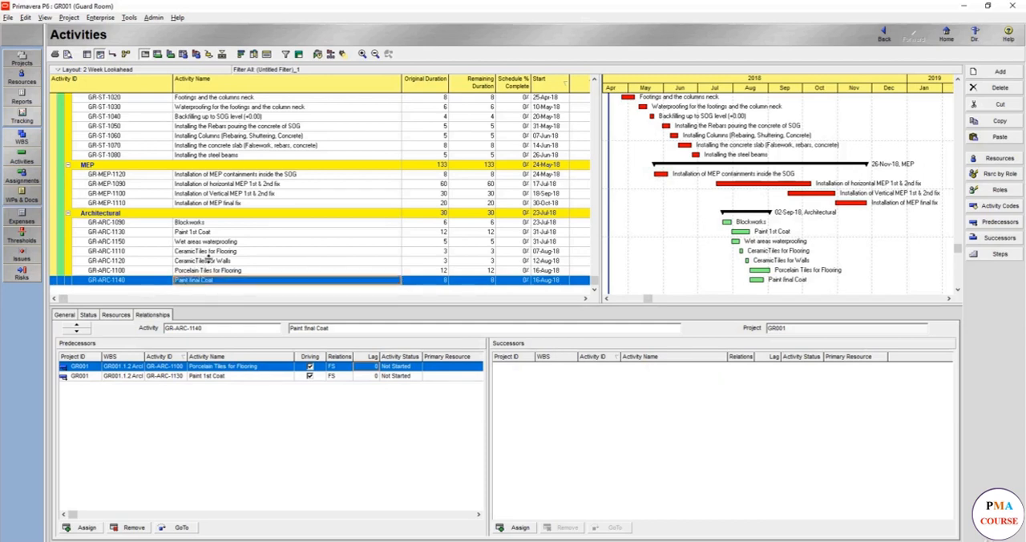
# Reschedule the project with the final paint coat's new predecessor, and display the relationships of CeramicTiles for Flooring.
pyautogui.click(317, 54)
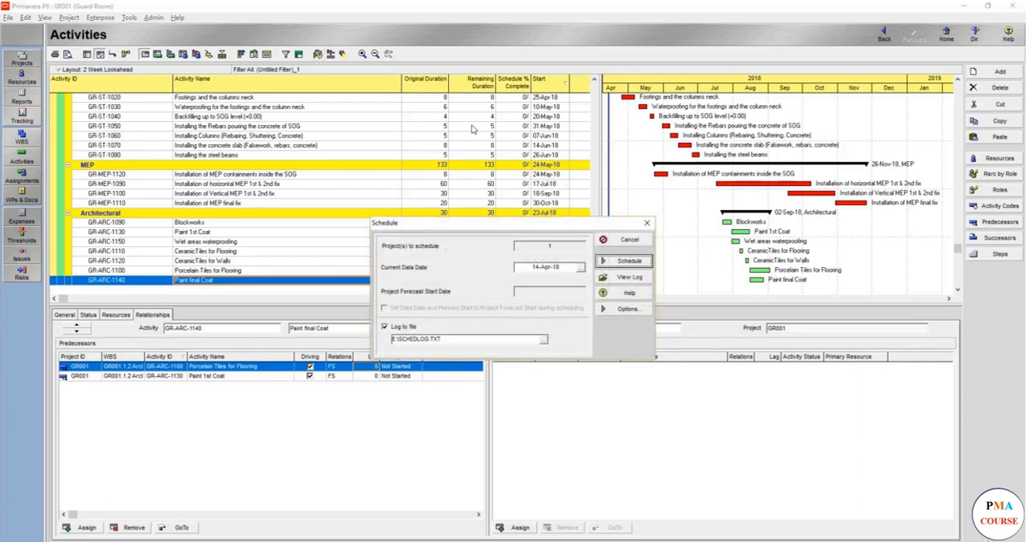
pyautogui.click(606, 261)
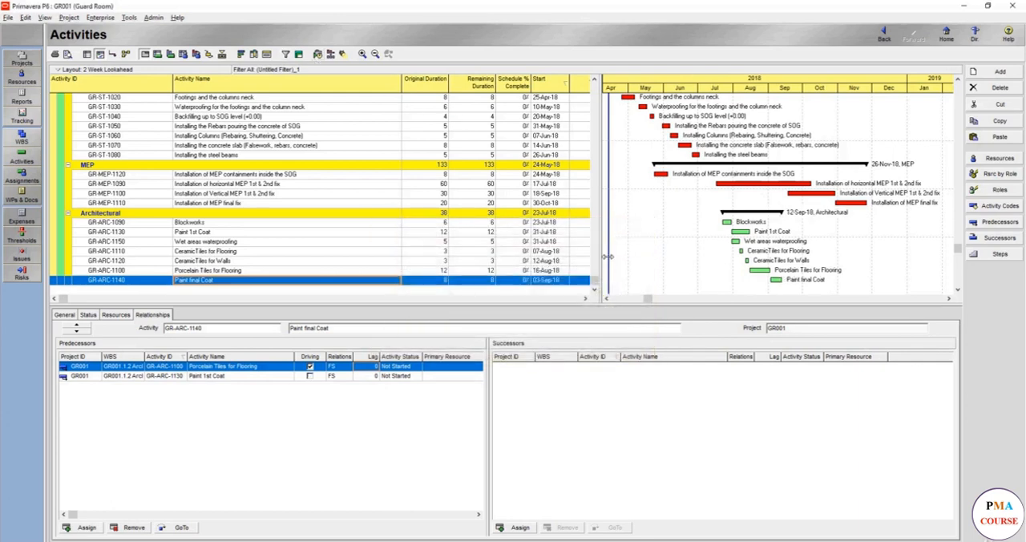
pyautogui.click(256, 253)
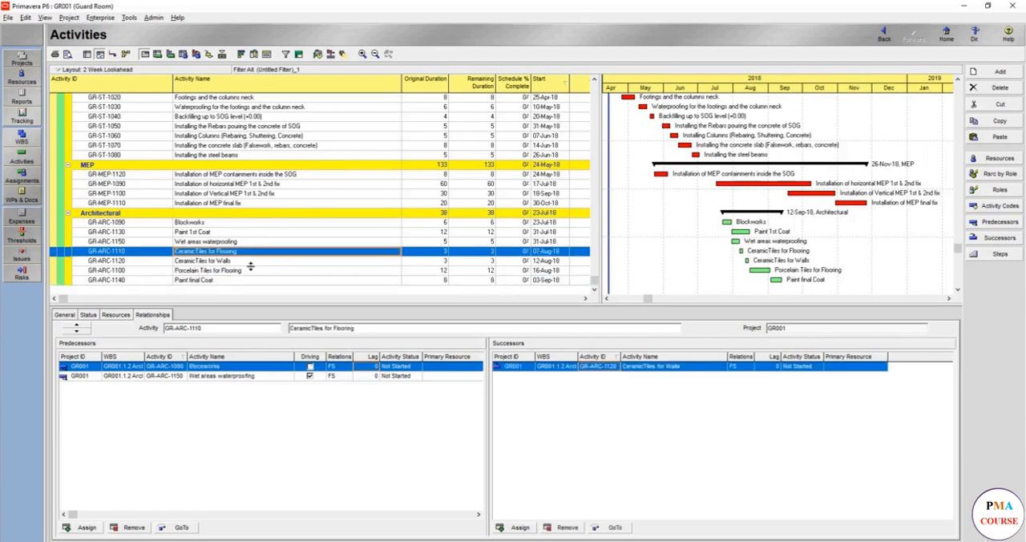
pyautogui.click(277, 185)
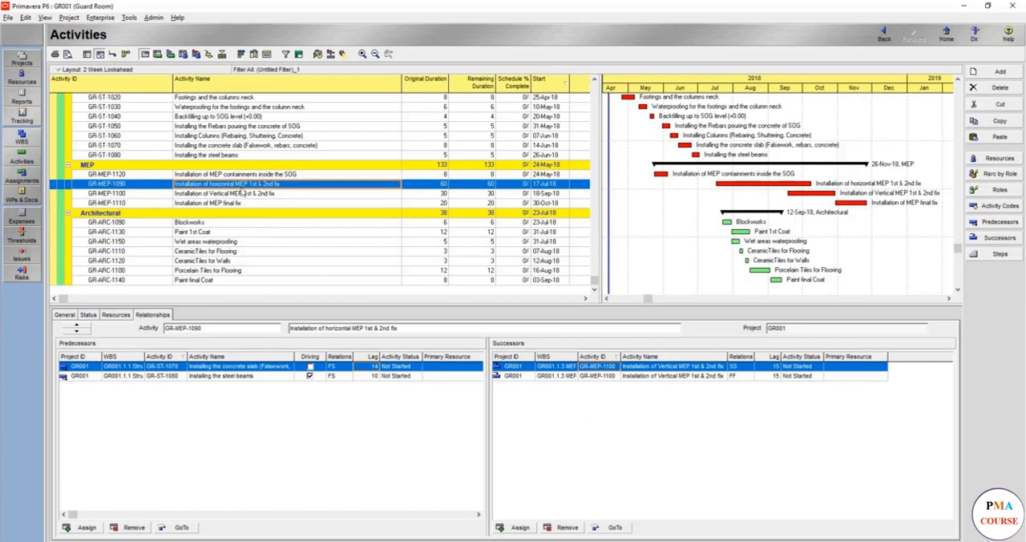
pyautogui.keyDown('ctrl'); pyautogui.click(239, 253); pyautogui.keyUp('ctrl')
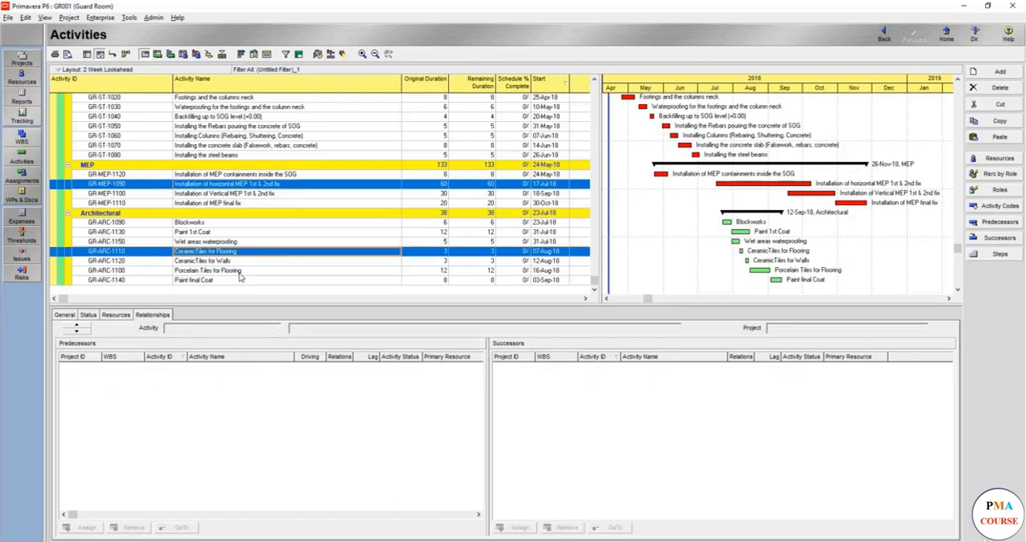
pyautogui.keyDown('ctrl'); pyautogui.click(240, 273); pyautogui.keyUp('ctrl')
pyautogui.rightClick(239, 274)
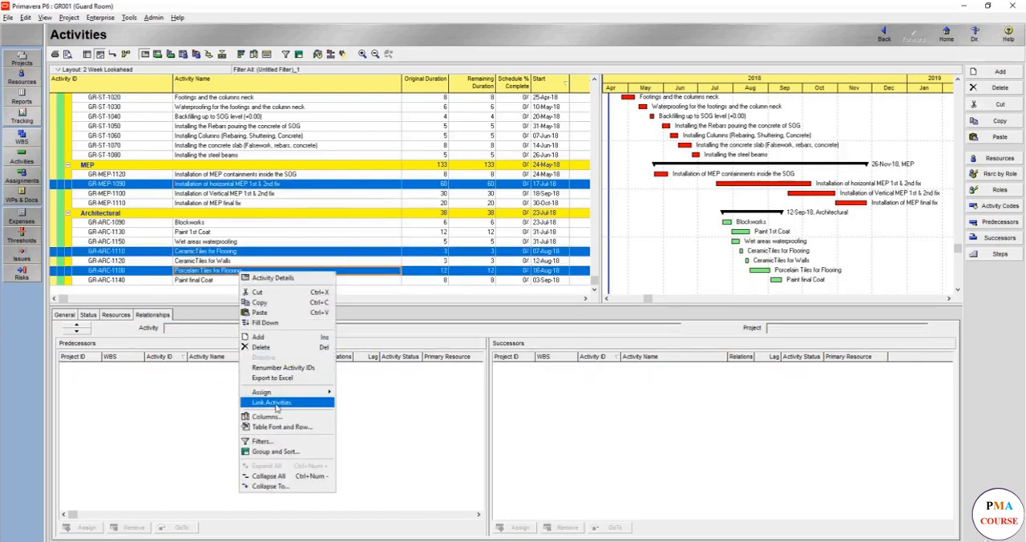
pyautogui.click(258, 182)
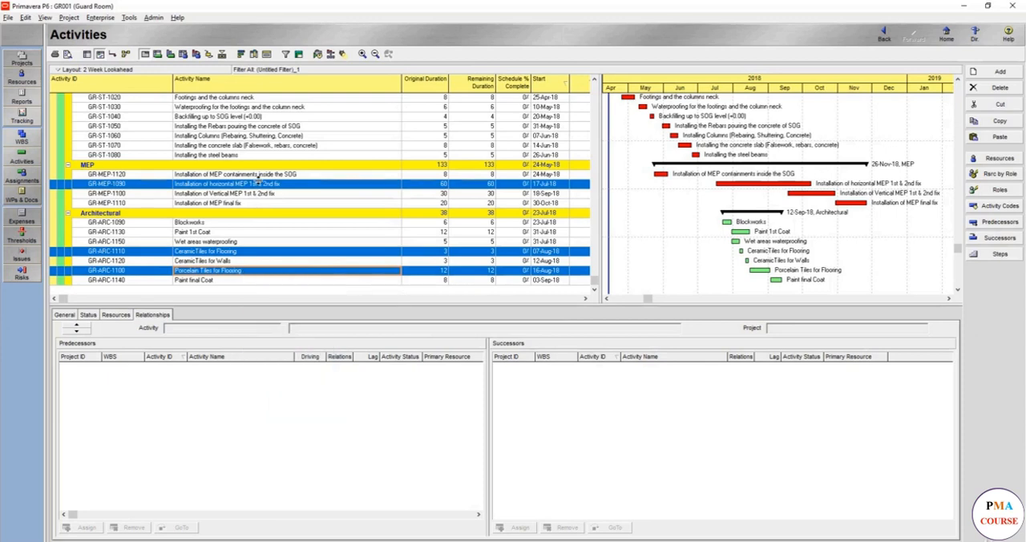
# Link Installation of horizontal MEP 1st & 2nd fix as a predecessor of CeramicTiles for Flooring.
pyautogui.click(258, 183)
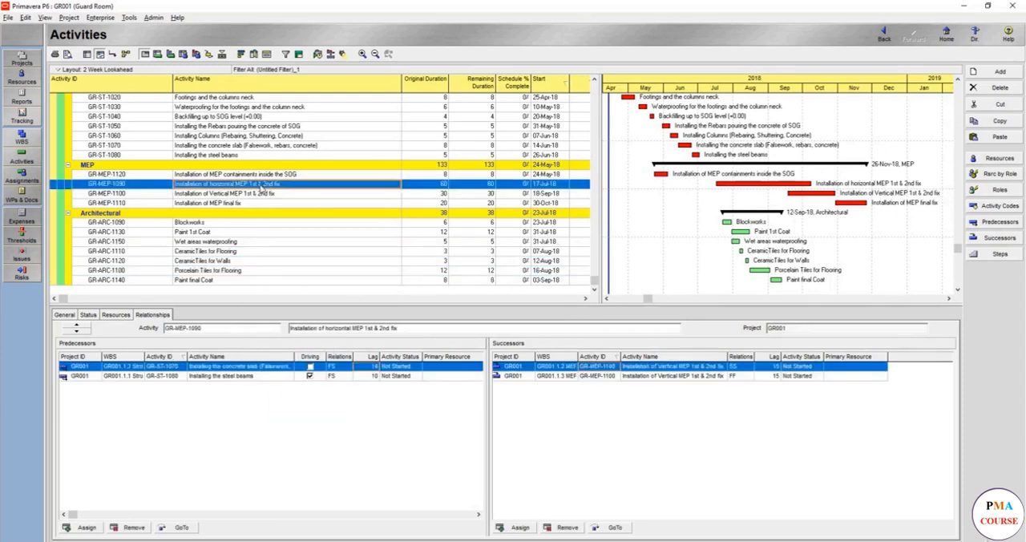
pyautogui.keyDown('ctrl'); pyautogui.click(251, 254); pyautogui.keyUp('ctrl')
pyautogui.rightClick(251, 256)
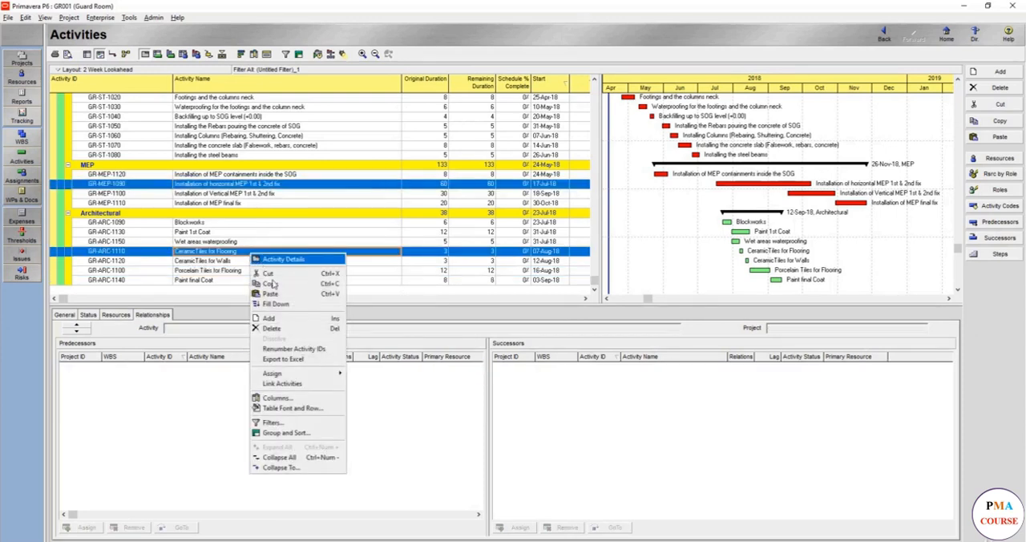
pyautogui.click(292, 385)
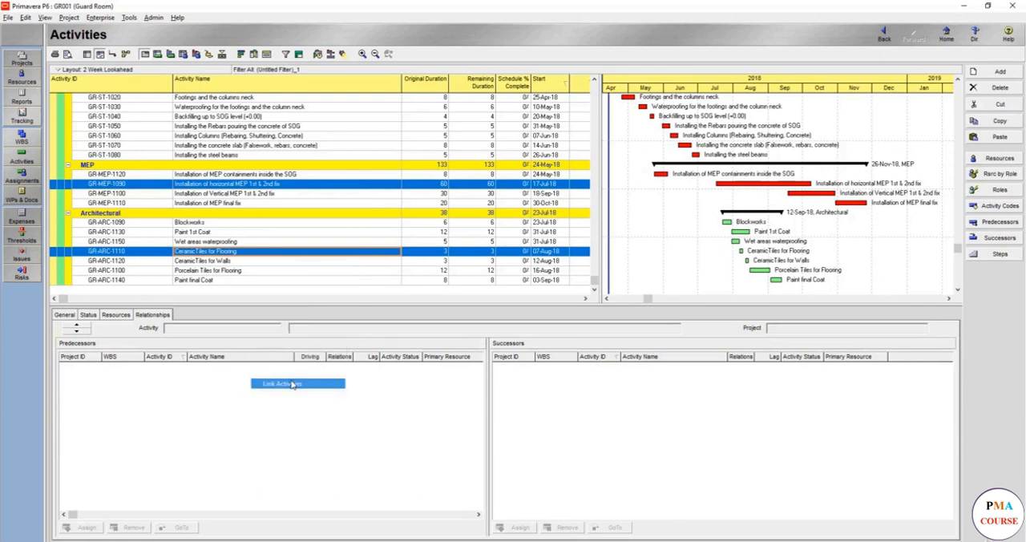
# Link Installation of horizontal MEP 1st & 2nd fix as a predecessor of Porcelain Tiles for Flooring and reschedule the project.
pyautogui.click(261, 187)
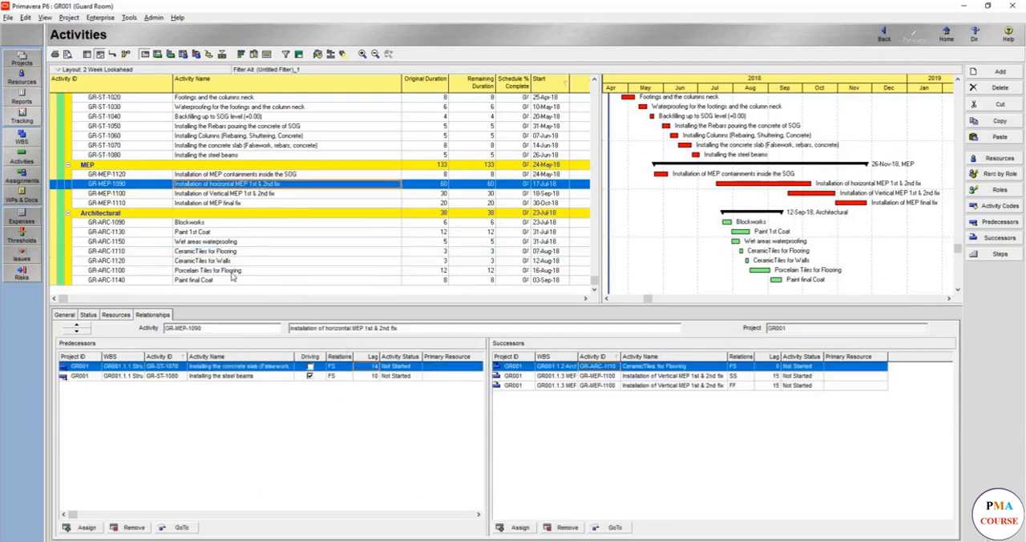
pyautogui.keyDown('ctrl'); pyautogui.click(233, 271); pyautogui.keyUp('ctrl')
pyautogui.rightClick(232, 275)
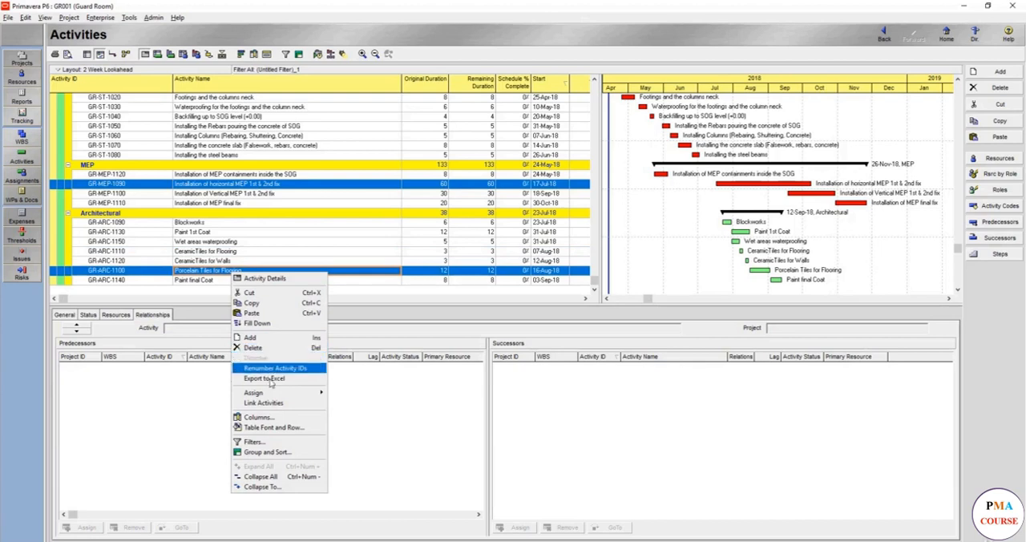
pyautogui.click(276, 402)
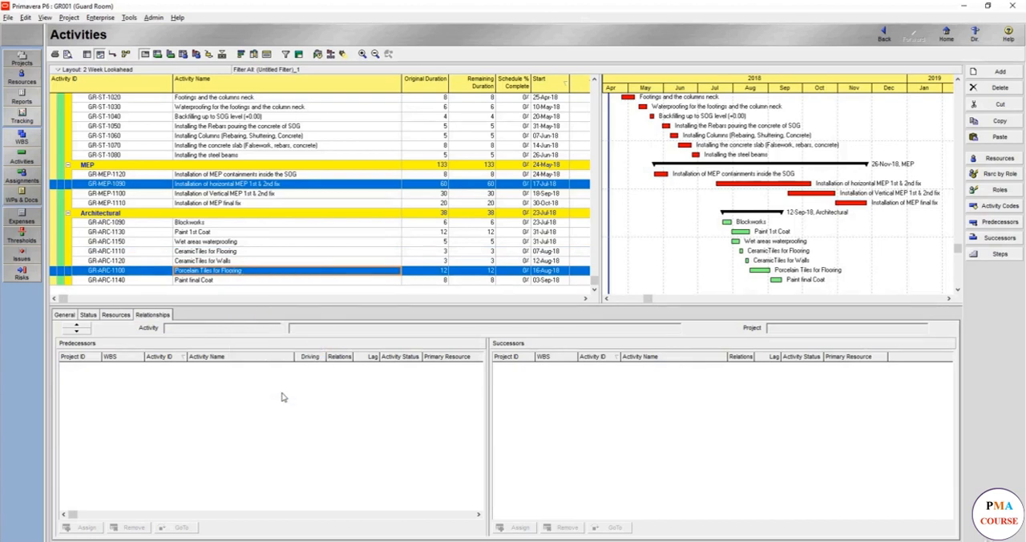
pyautogui.click(318, 54)
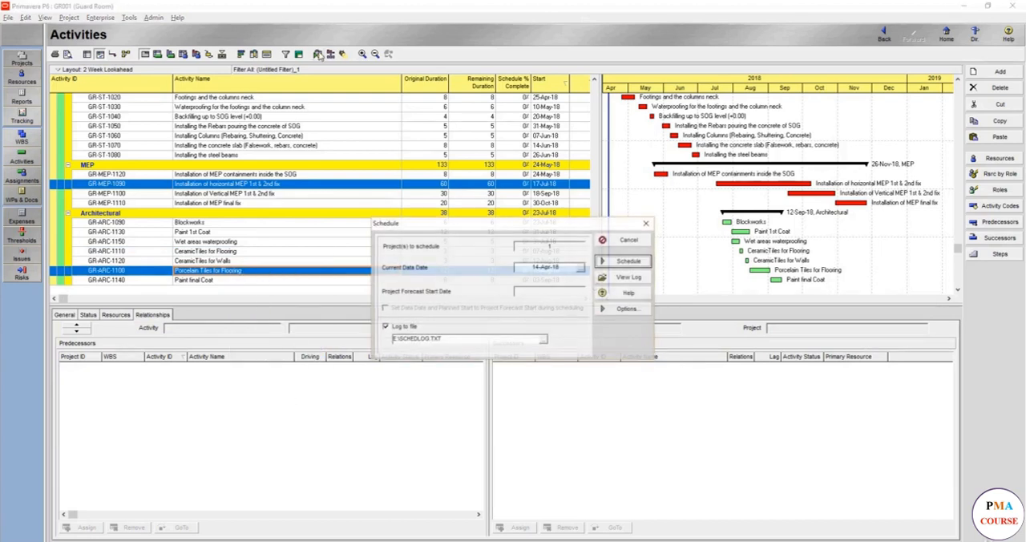
pyautogui.click(624, 261)
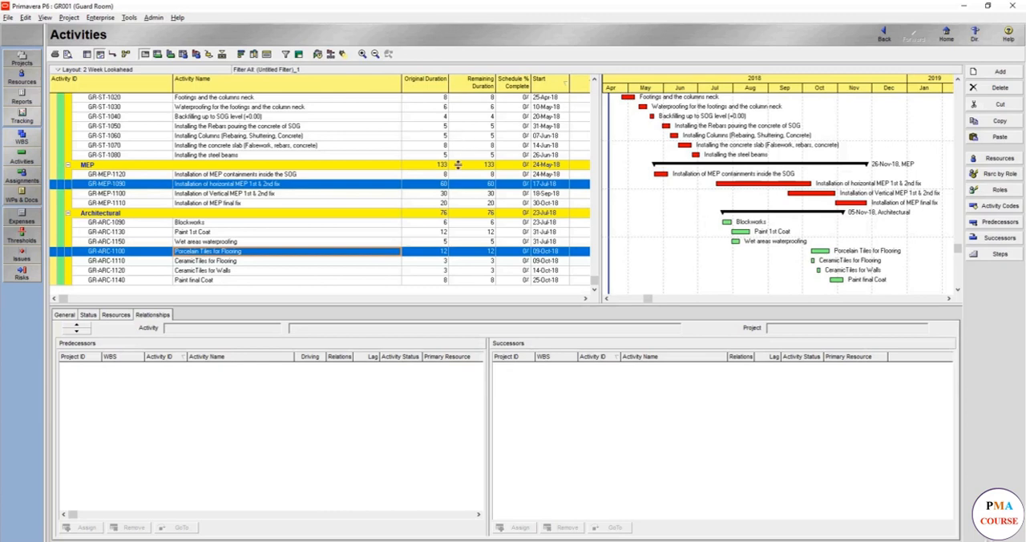
# Link Installation of Vertical MEP 1st & 2nd fix as a predecessor of Paint 1st Coat and reschedule the project.
pyautogui.click(246, 233)
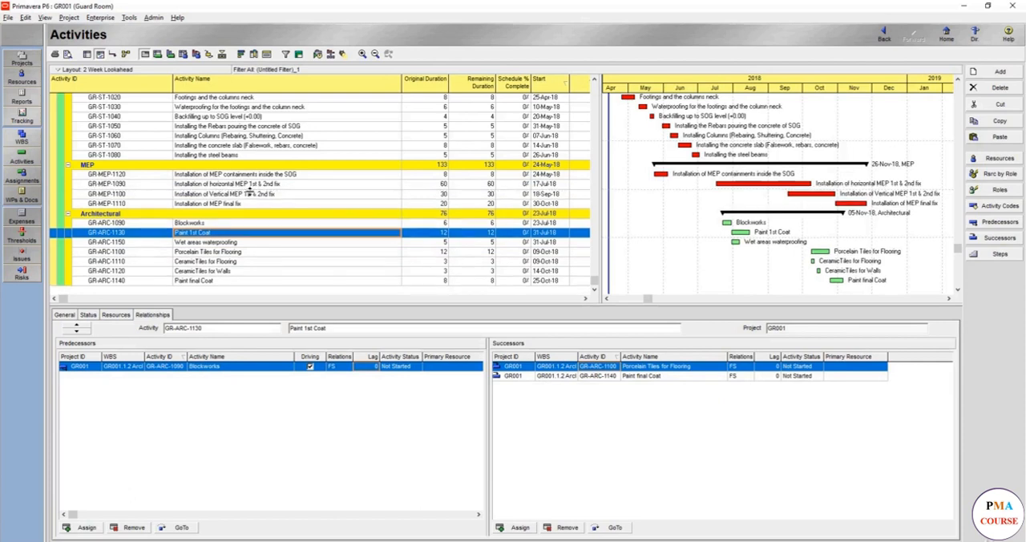
pyautogui.click(248, 194)
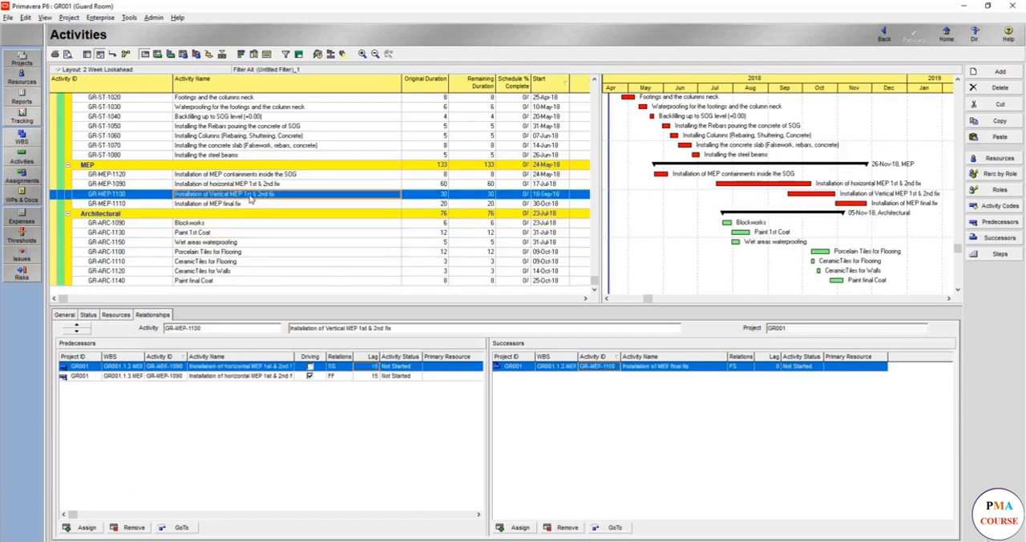
pyautogui.keyDown('ctrl'); pyautogui.click(218, 233); pyautogui.keyUp('ctrl')
pyautogui.rightClick(217, 234)
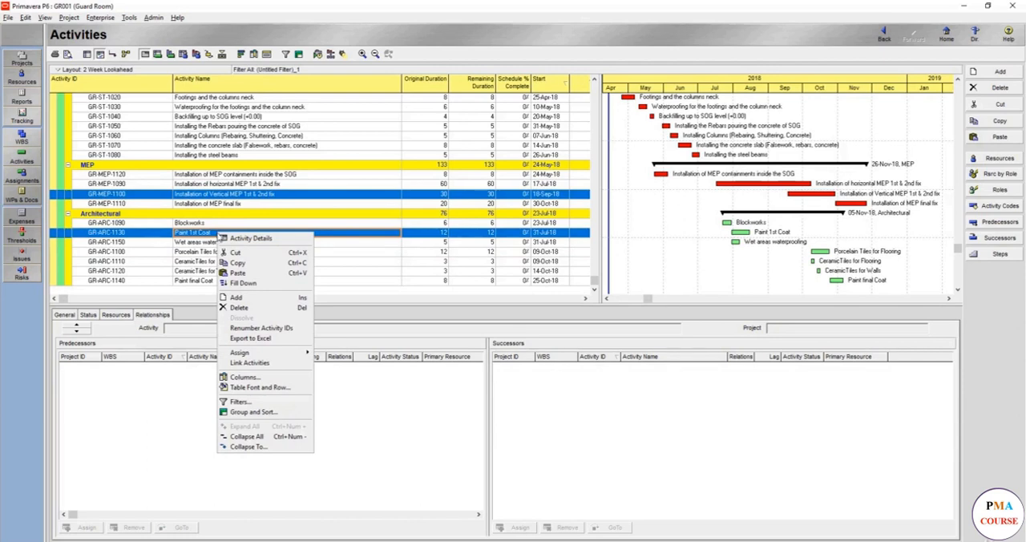
pyautogui.click(249, 363)
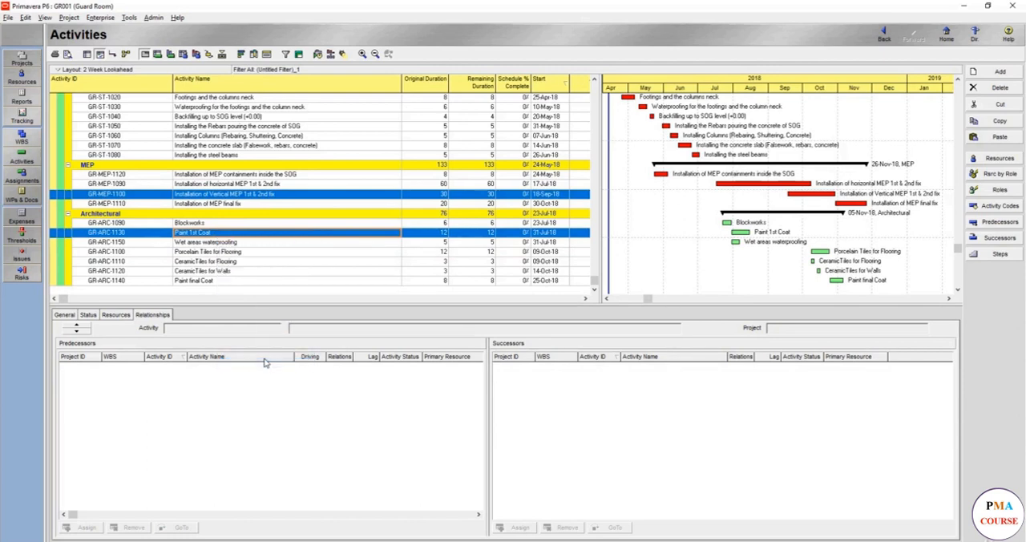
pyautogui.click(318, 54)
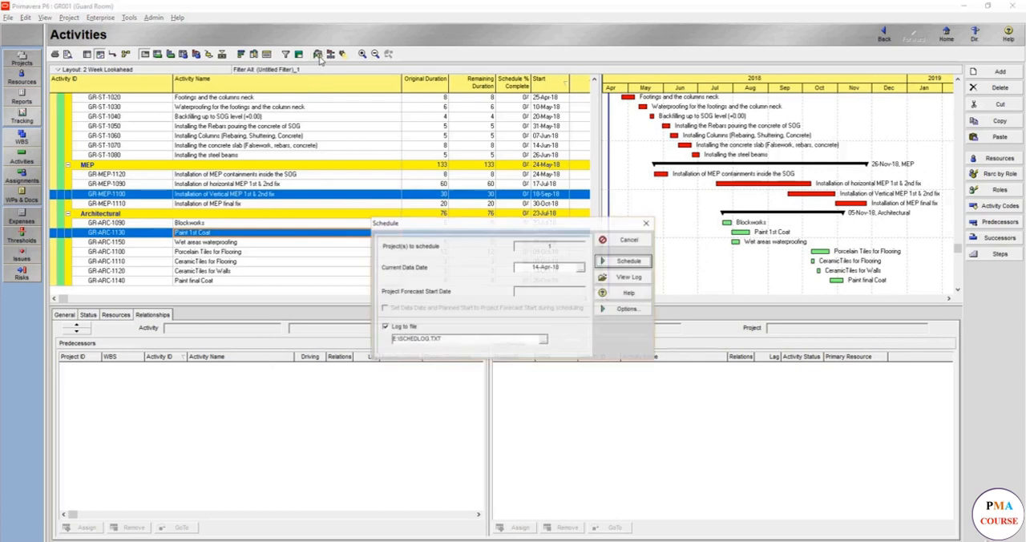
pyautogui.click(629, 262)
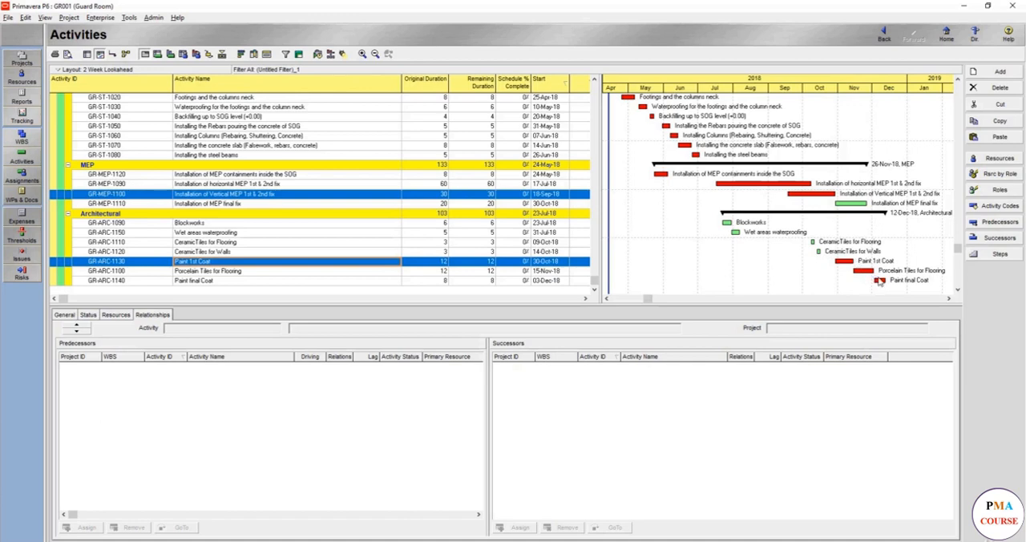
# Link Installation of MEP final fix as a predecessor of Paint final Coat and reschedule the project.
pyautogui.click(303, 204)
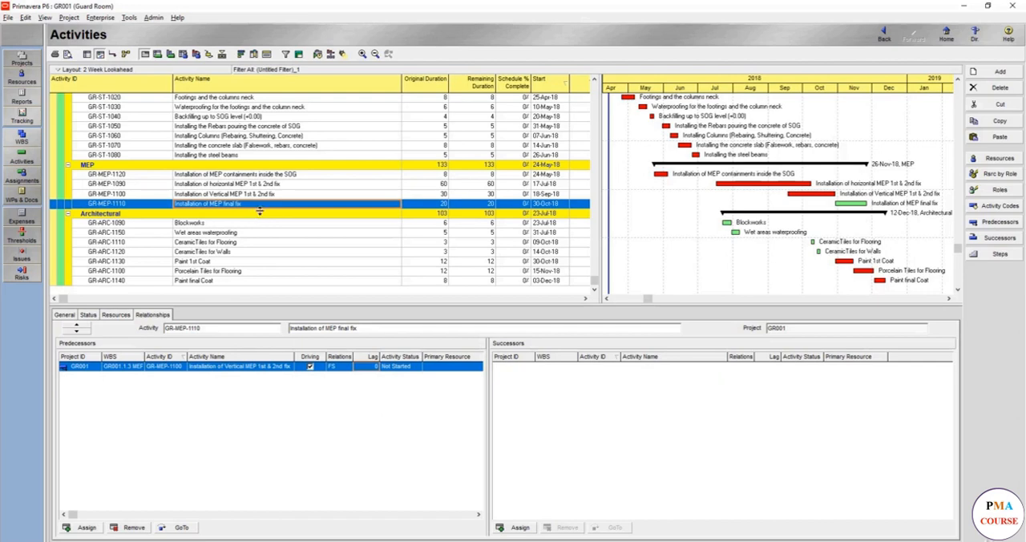
pyautogui.keyDown('ctrl'); pyautogui.click(232, 281); pyautogui.keyUp('ctrl')
pyautogui.rightClick(232, 283)
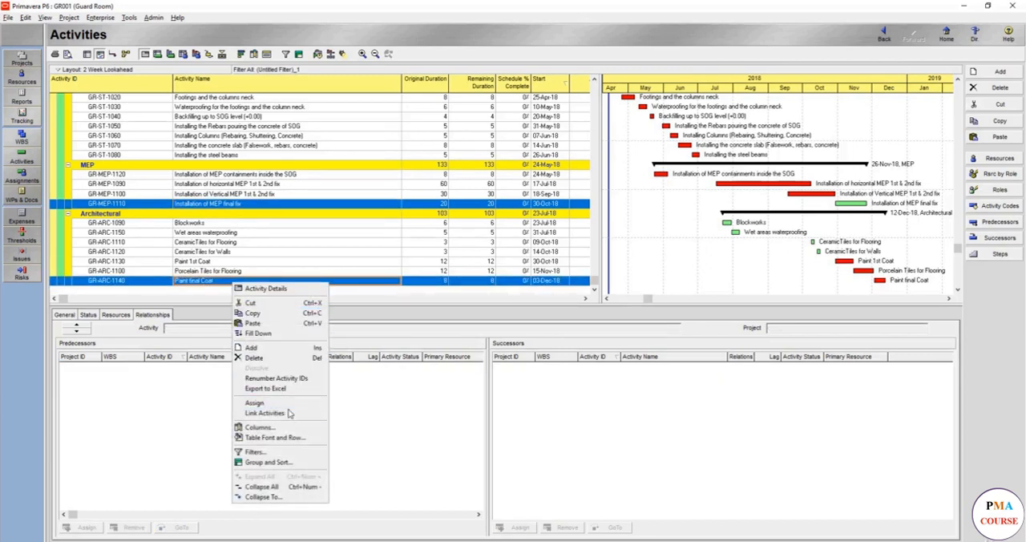
pyautogui.click(290, 413)
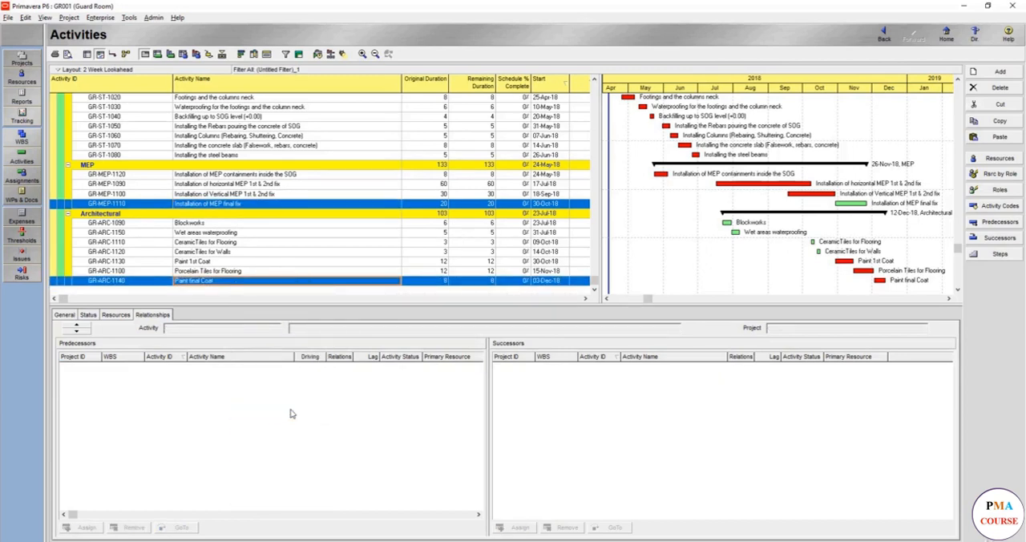
pyautogui.click(318, 55)
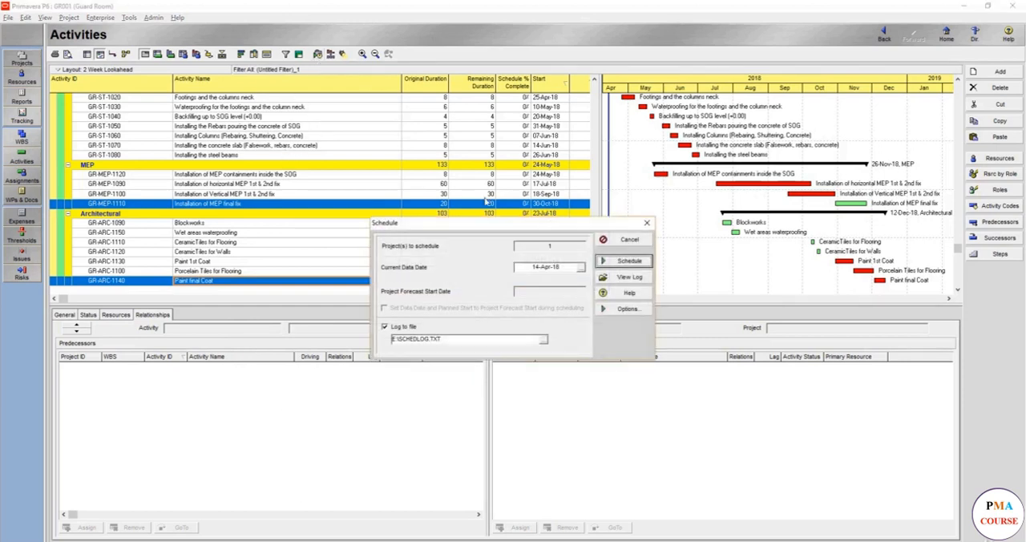
pyautogui.click(622, 271)
# Check the relationships of Porcelain Tiles for Flooring and Paint final Coat, and run the project schedule again.
pyautogui.click(507, 272)
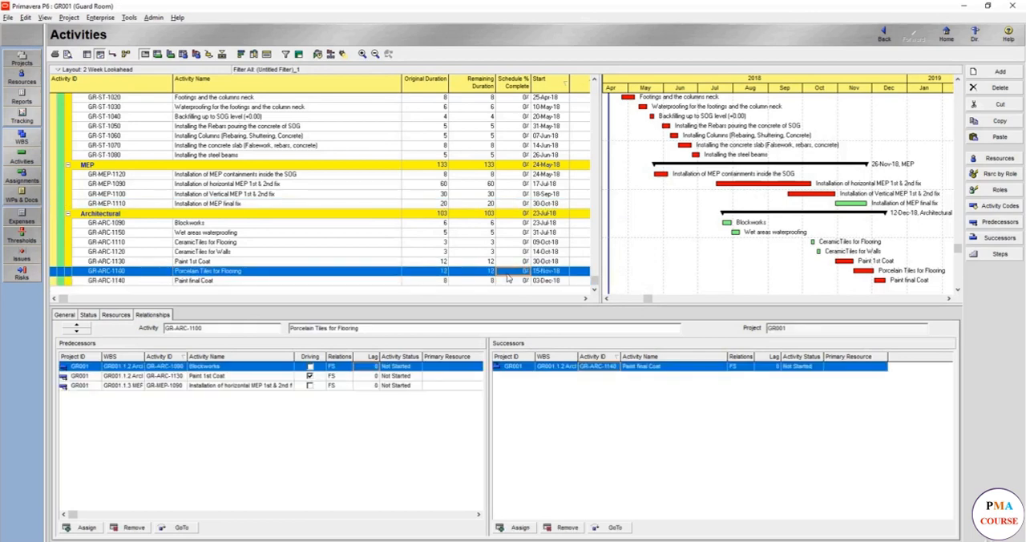
pyautogui.click(380, 279)
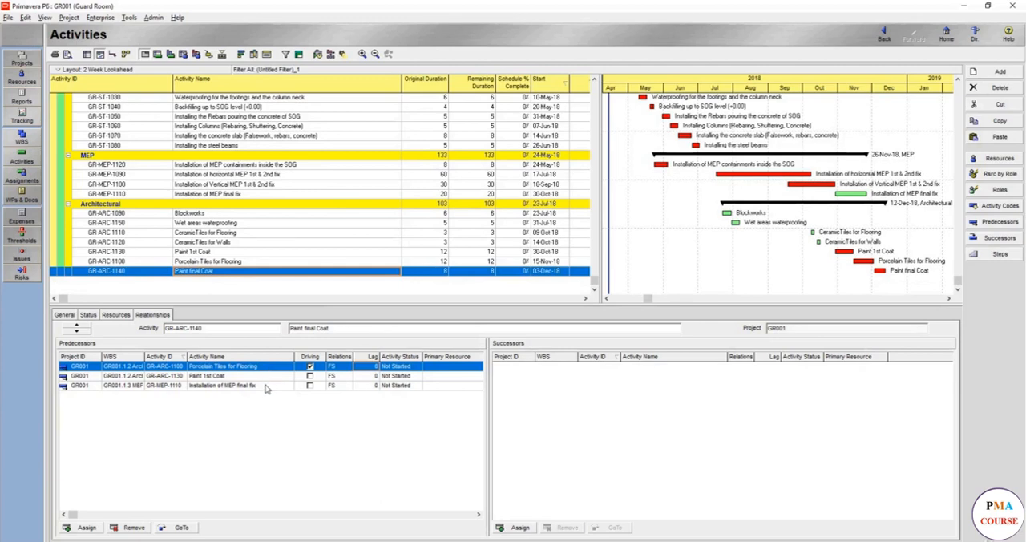
pyautogui.click(319, 54)
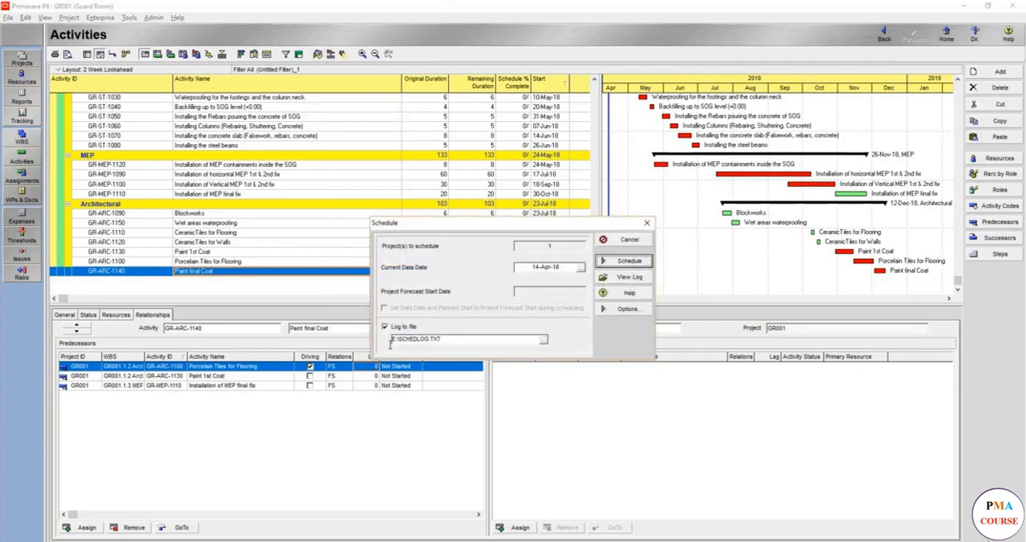
pyautogui.click(613, 261)
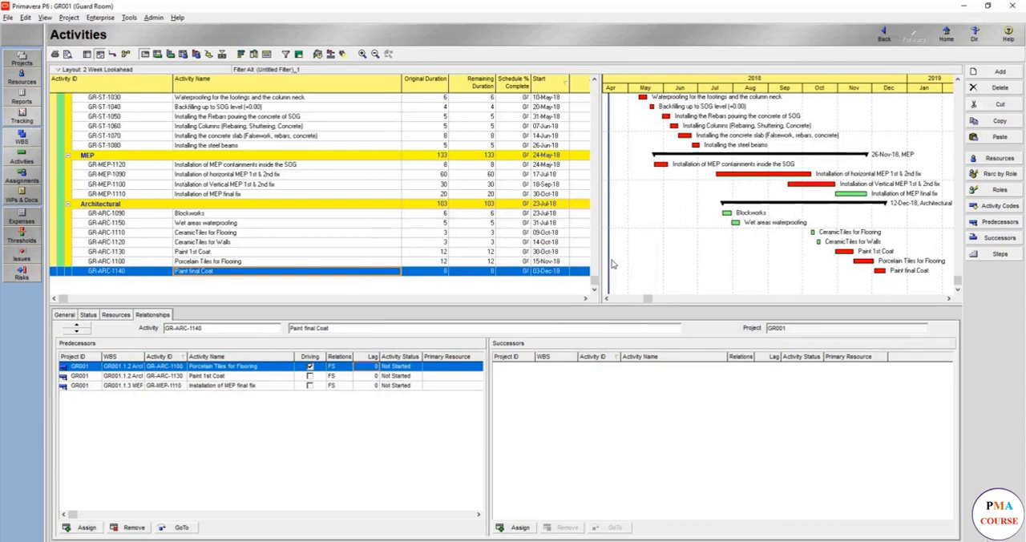
# Review the activity list across all work sections and display the relationships of Installation of MEP final fix.
pyautogui.scroll(3, 206, 188)
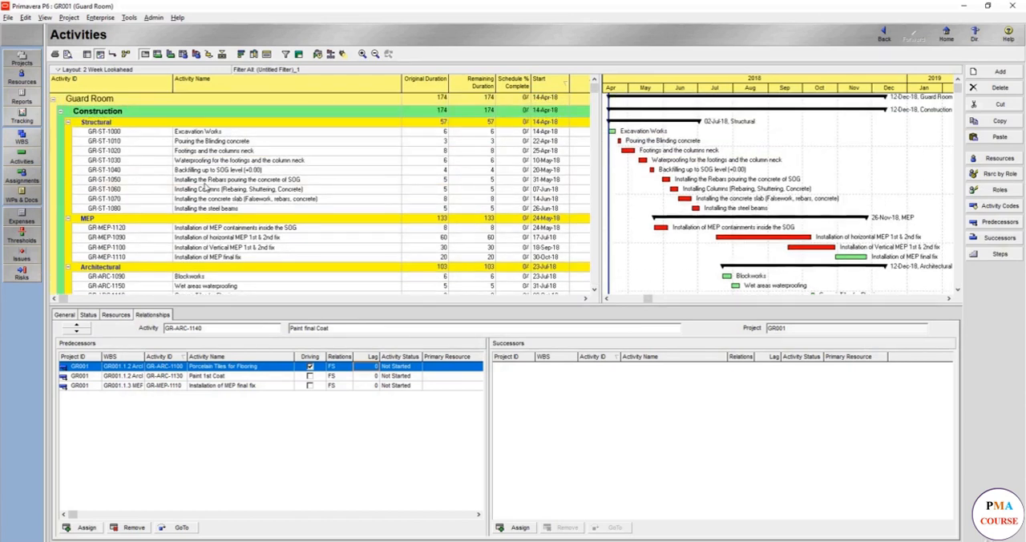
pyautogui.scroll(-3, 206, 188)
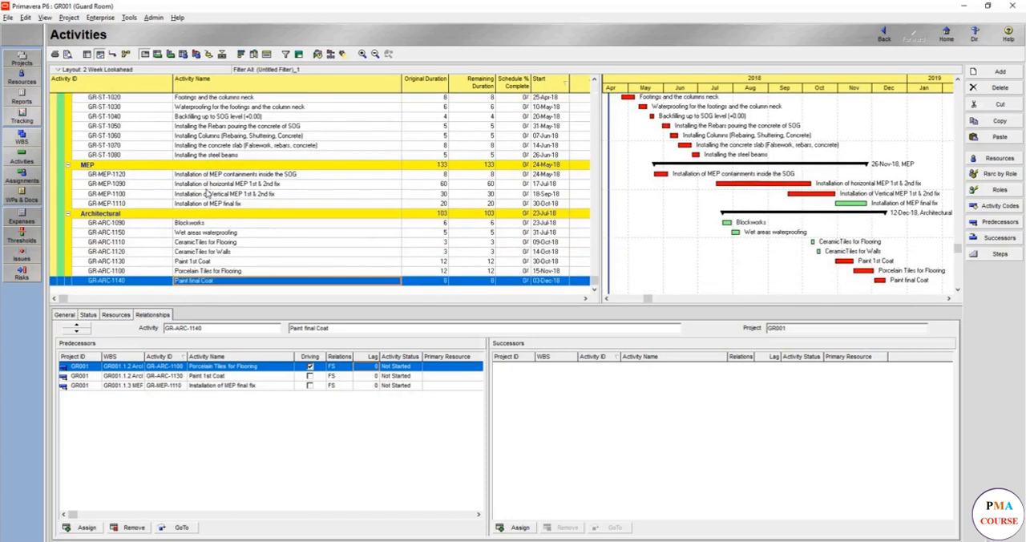
pyautogui.click(272, 205)
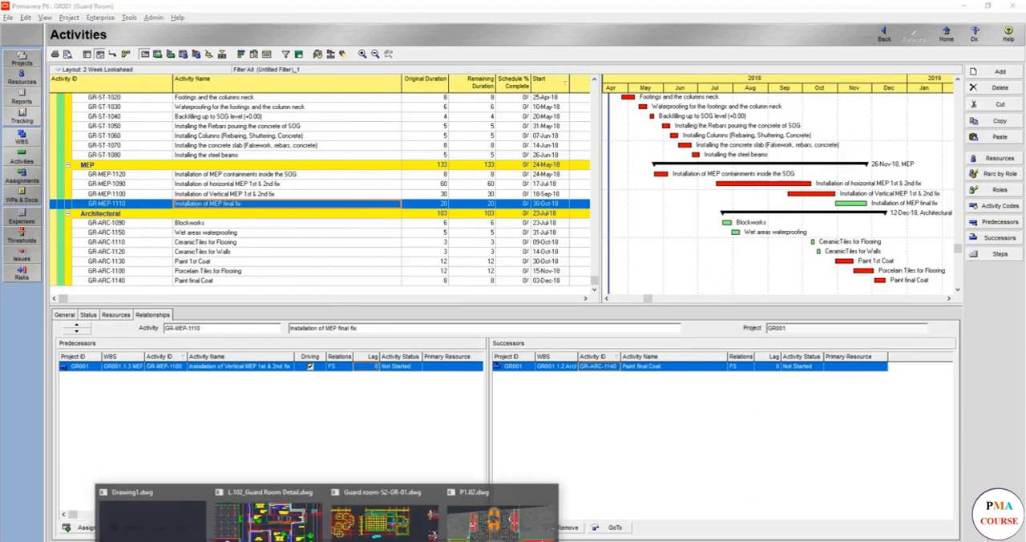
# Switch to the AutoCAD drawing L.102_Guard Room Detail.dwg and examine the guard room's floor plan, finish schedule, sections and elevations.
pyautogui.click(284, 525)
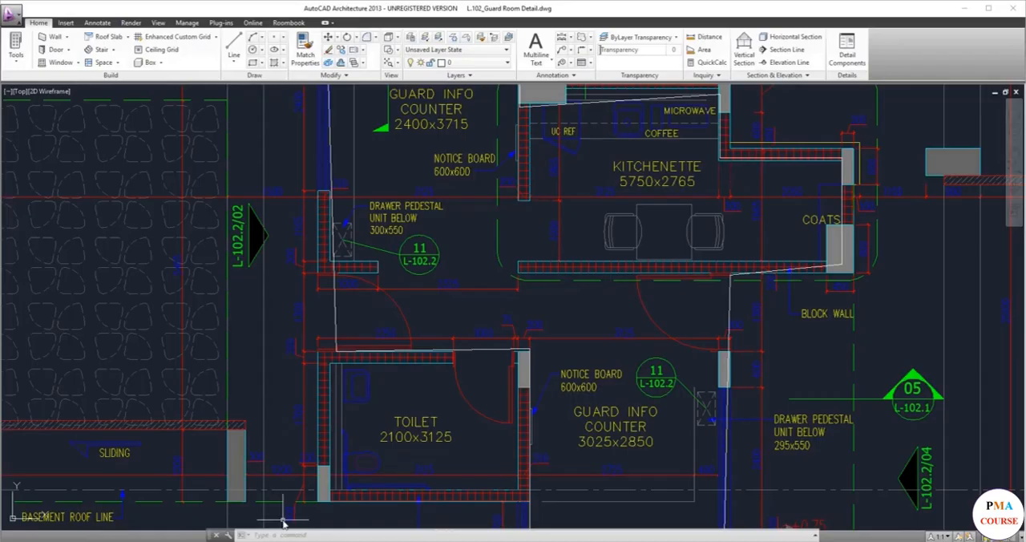
pyautogui.scroll(-8, 305, 489)
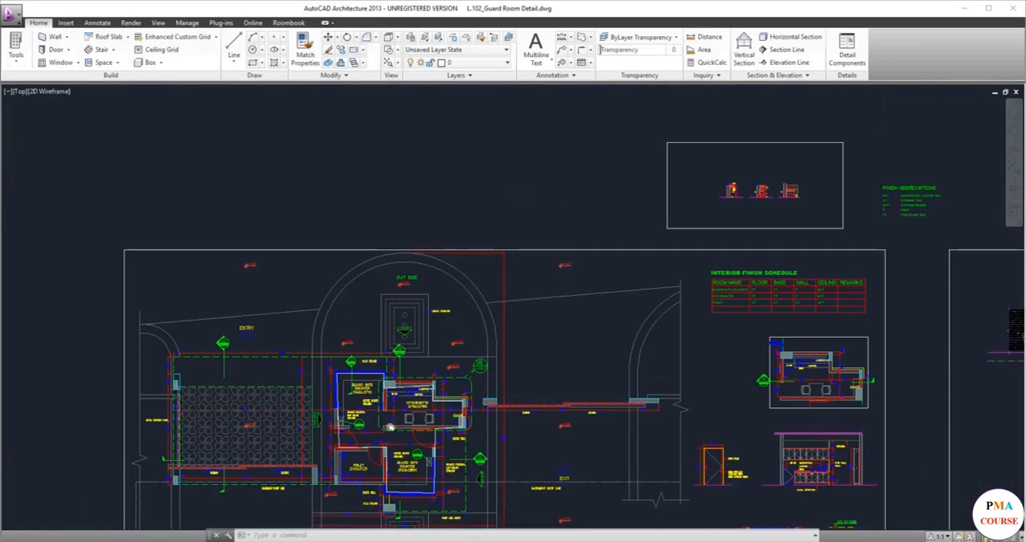
pyautogui.scroll(3, 390, 336)
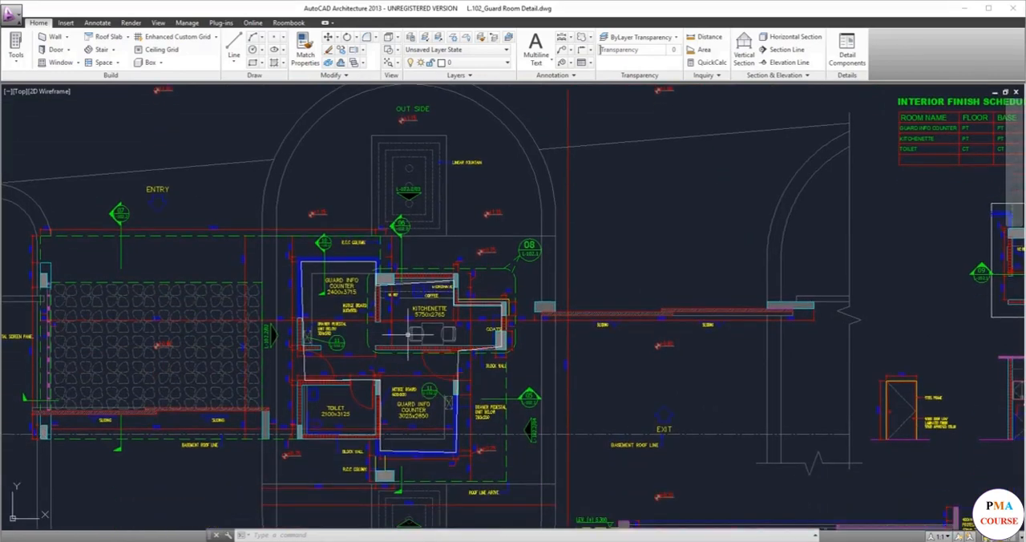
pyautogui.moveTo(405, 304); pyautogui.dragTo(407, 263)
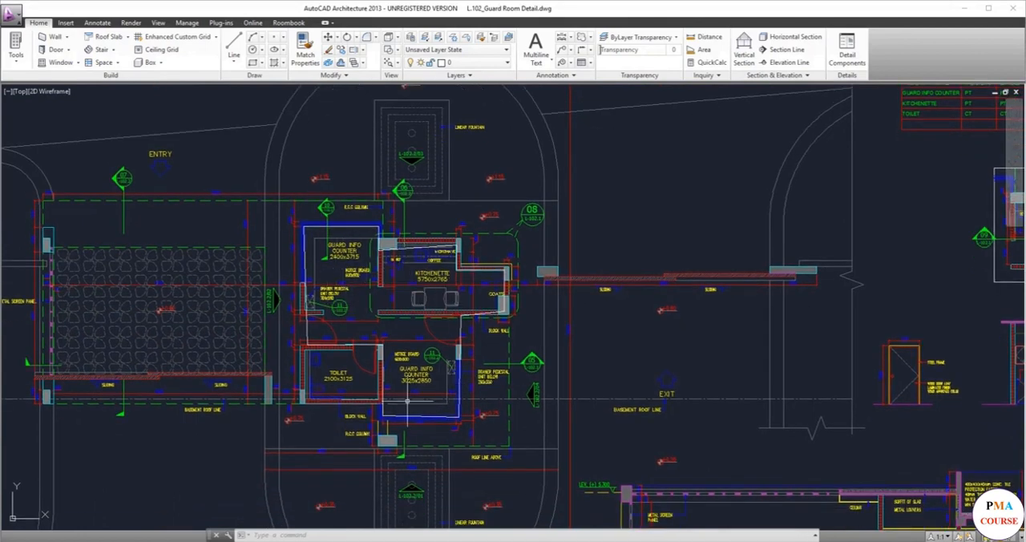
pyautogui.scroll(-4, 418, 394)
pyautogui.scroll(-4, 436, 465)
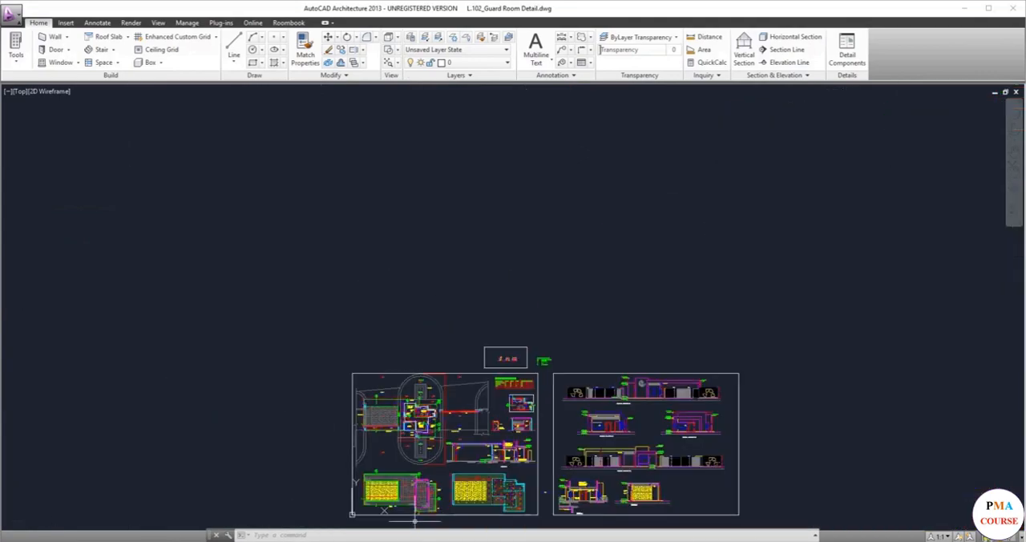
pyautogui.scroll(6, 439, 475)
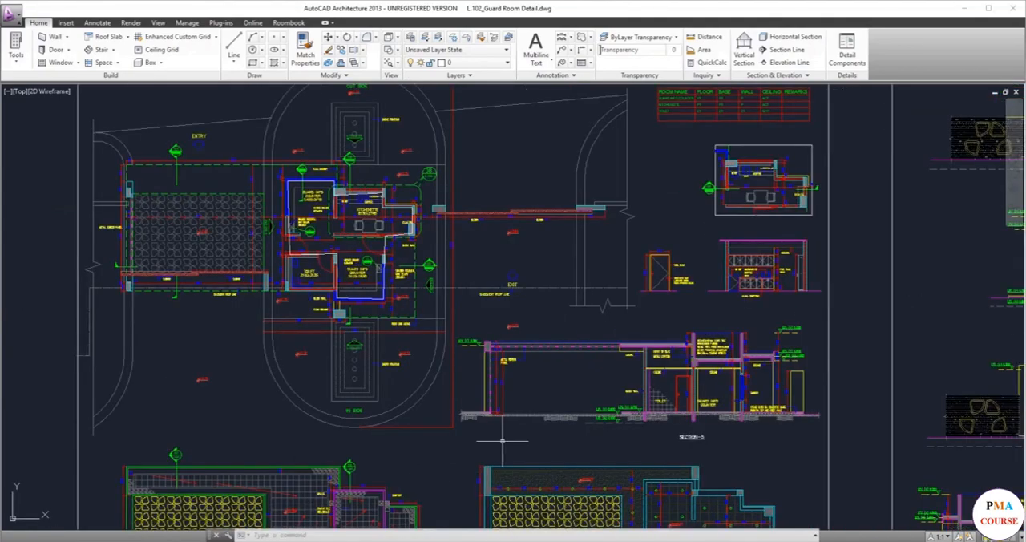
pyautogui.moveTo(446, 397); pyautogui.dragTo(365, 327)
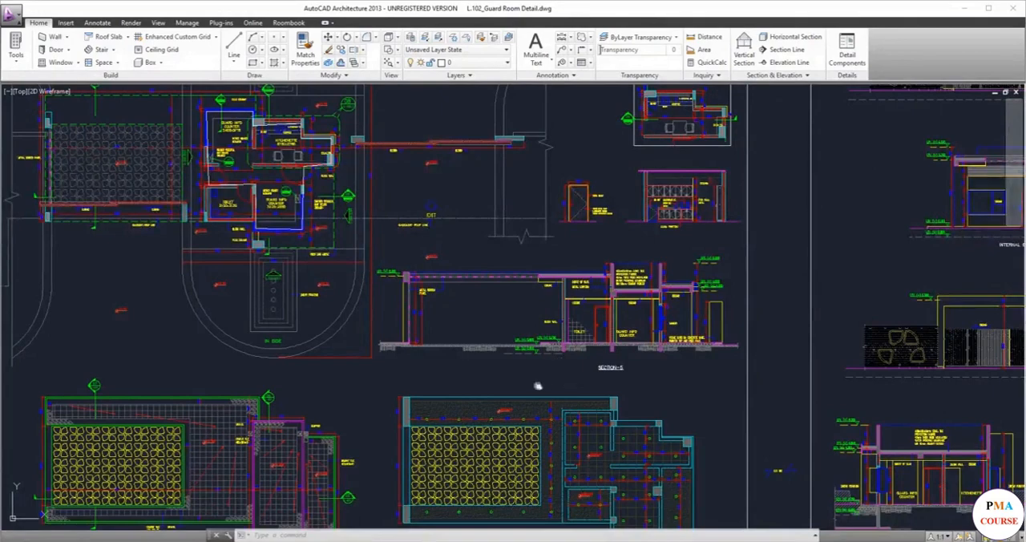
pyautogui.moveTo(534, 380); pyautogui.dragTo(488, 391)
pyautogui.moveTo(614, 392); pyautogui.dragTo(521, 408)
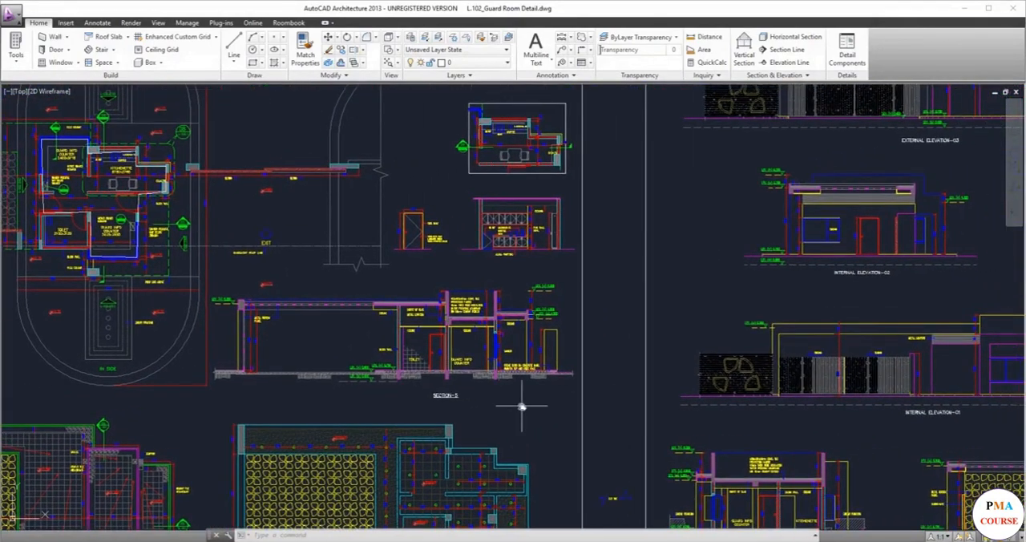
pyautogui.scroll(-6, 521, 407)
pyautogui.scroll(4, 521, 408)
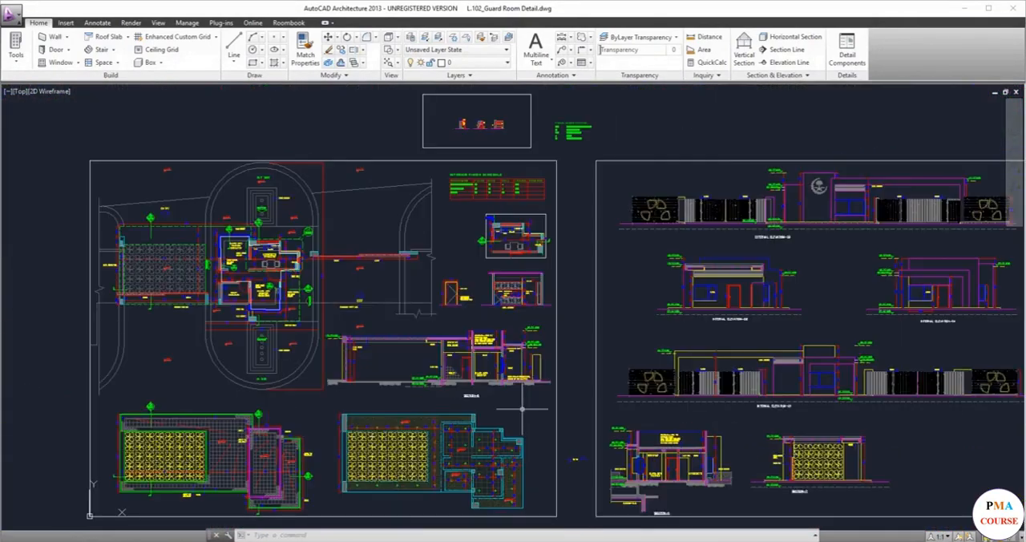
pyautogui.scroll(2, 522, 409)
pyautogui.scroll(-6, 522, 409)
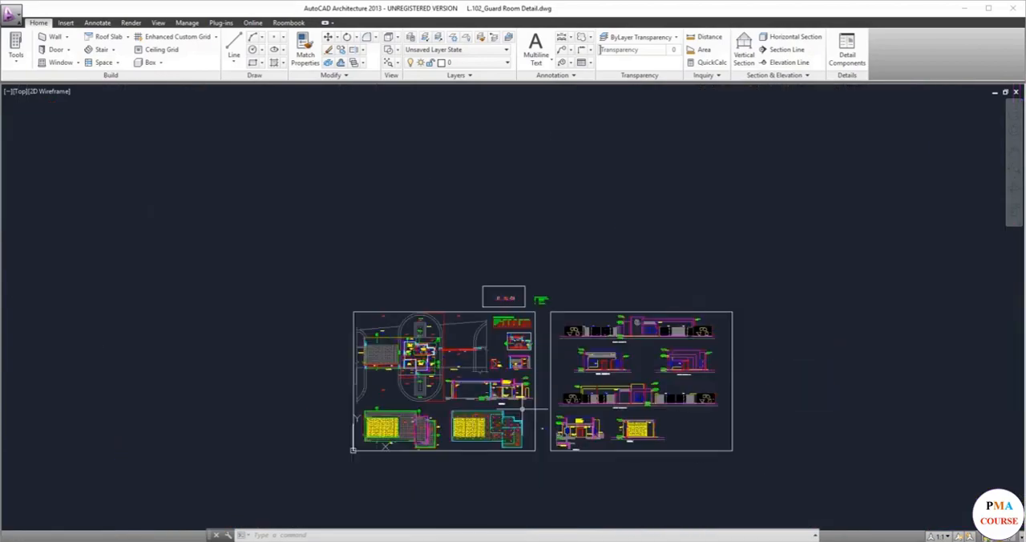
pyautogui.scroll(6, 522, 409)
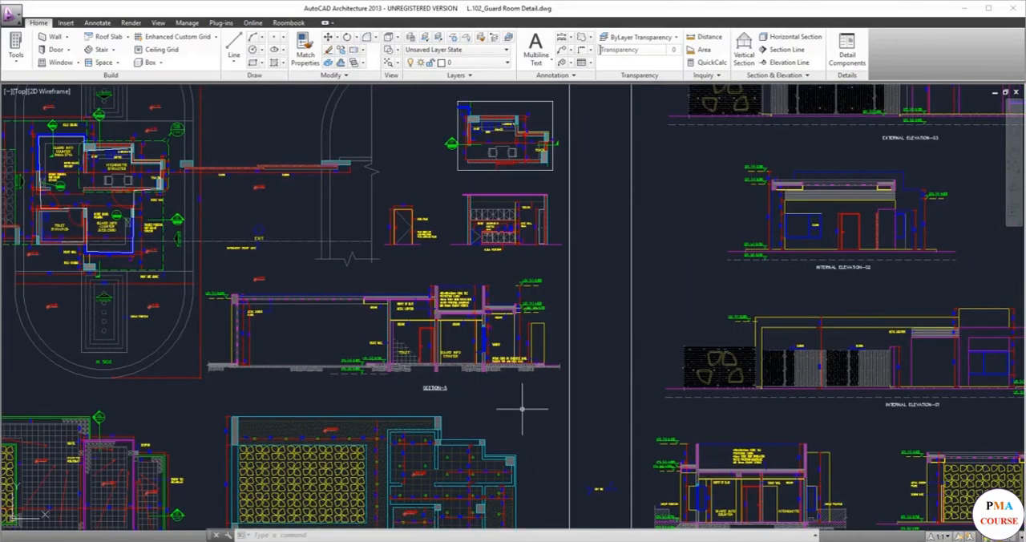